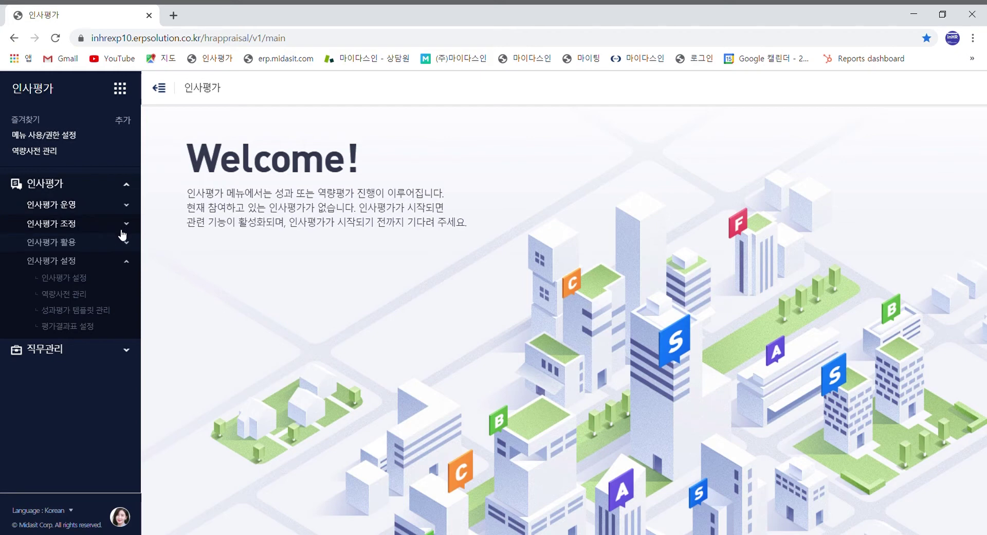
pyautogui.click(121, 263)
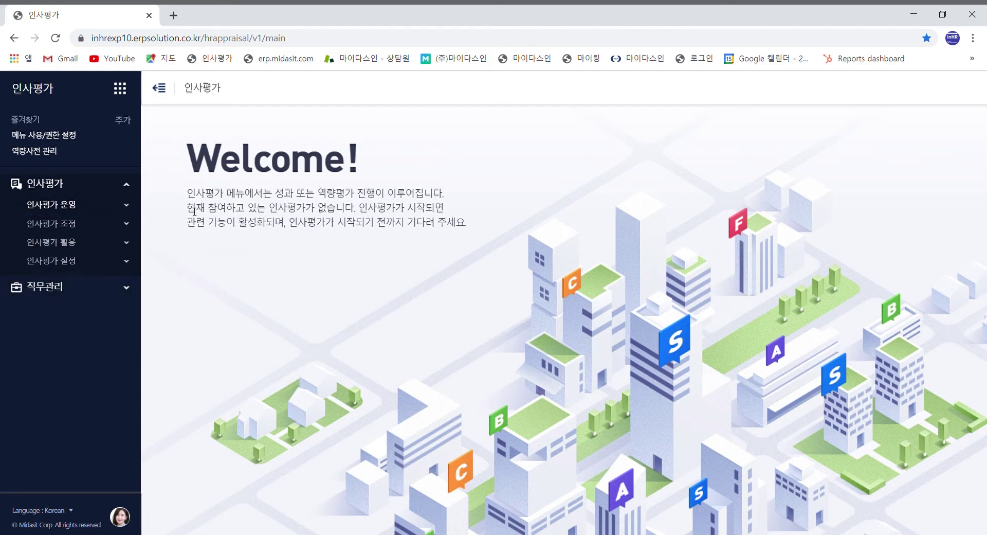
pyautogui.click(130, 210)
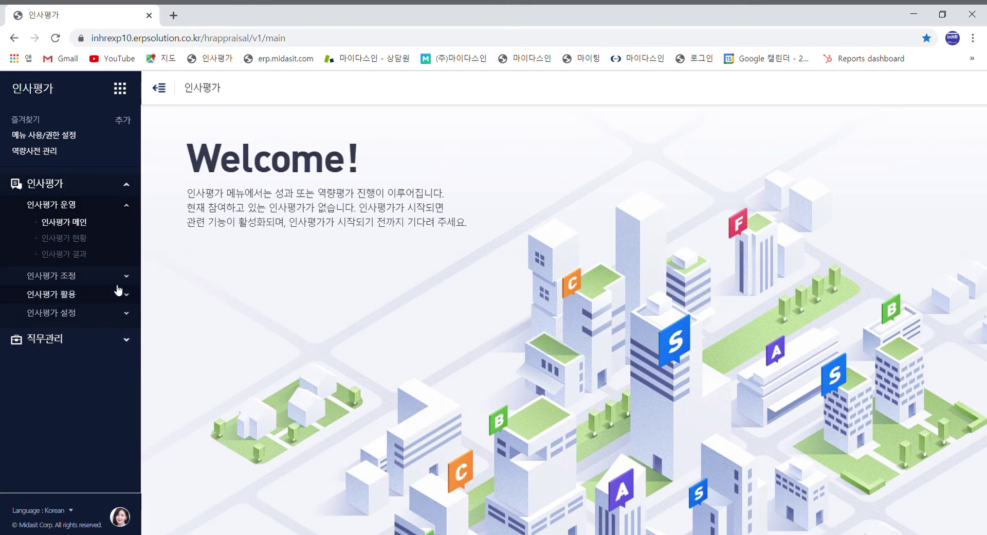
pyautogui.click(107, 211)
# Open 역량사전 관리 under 인사평가 설정 and start creating a new competency dictionary.
pyautogui.click(83, 268)
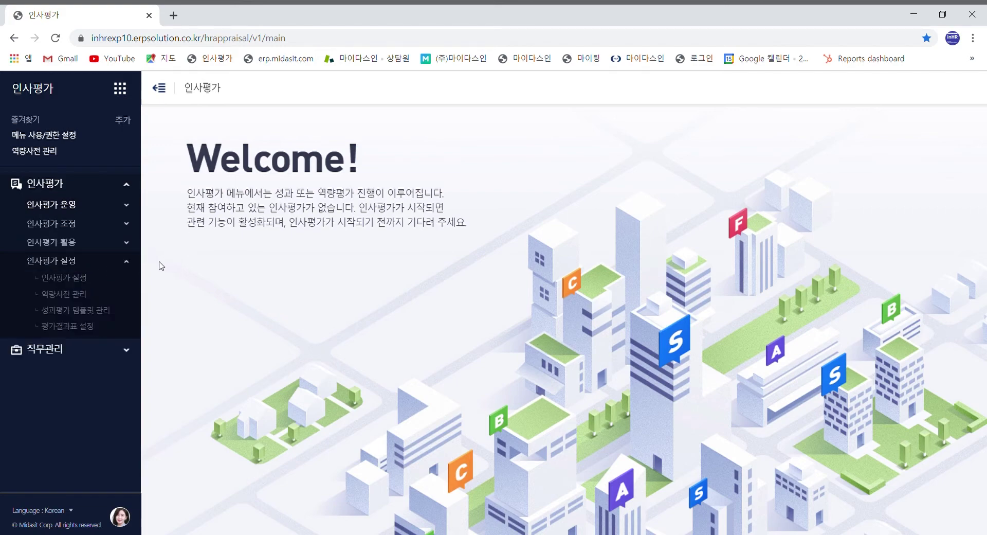
pyautogui.click(90, 298)
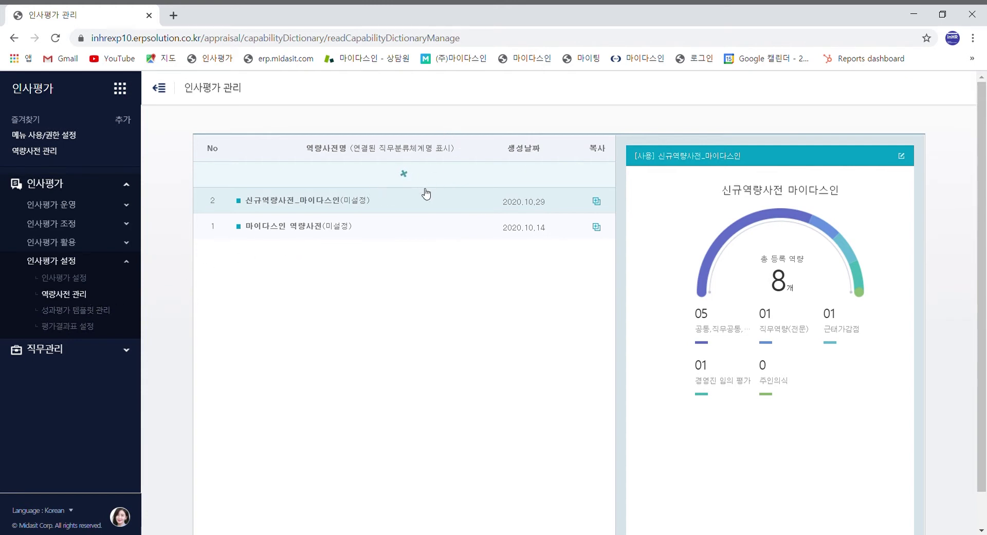
pyautogui.click(404, 179)
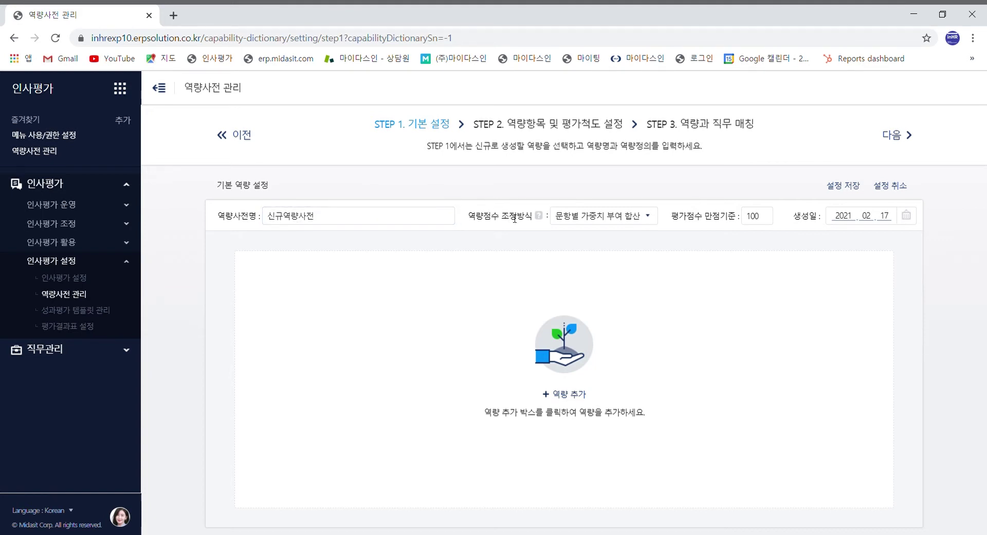
# Set 역량점수 조정방식 to 문항별 가중치 부여 합산 and consult the help explaining the two scoring methods.
pyautogui.click(623, 221)
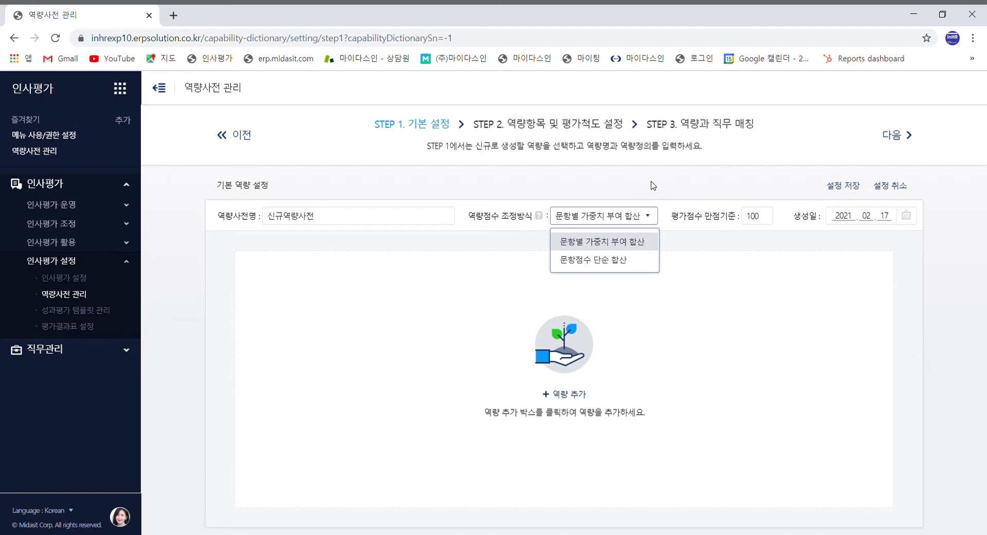
pyautogui.click(629, 243)
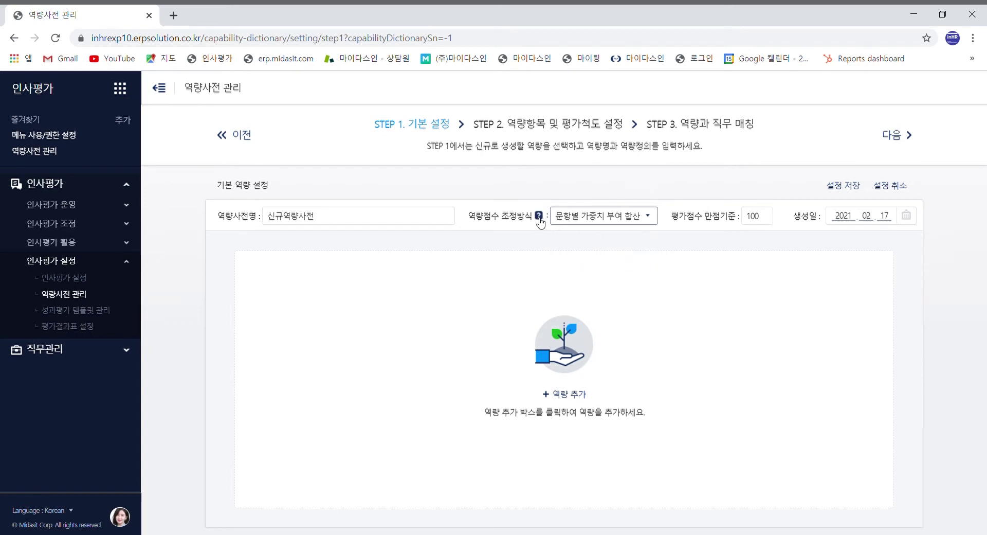
pyautogui.moveTo(539, 215)
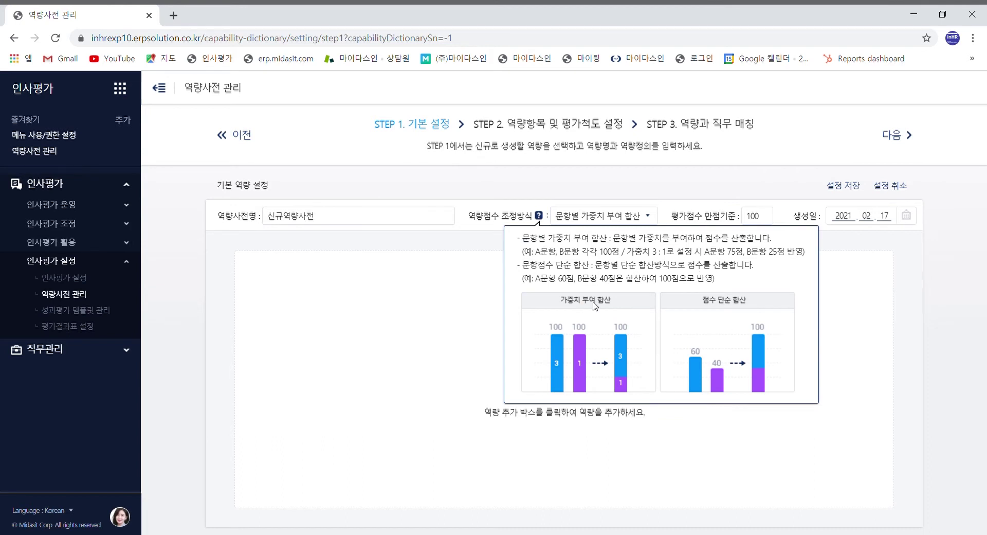
pyautogui.click(642, 197)
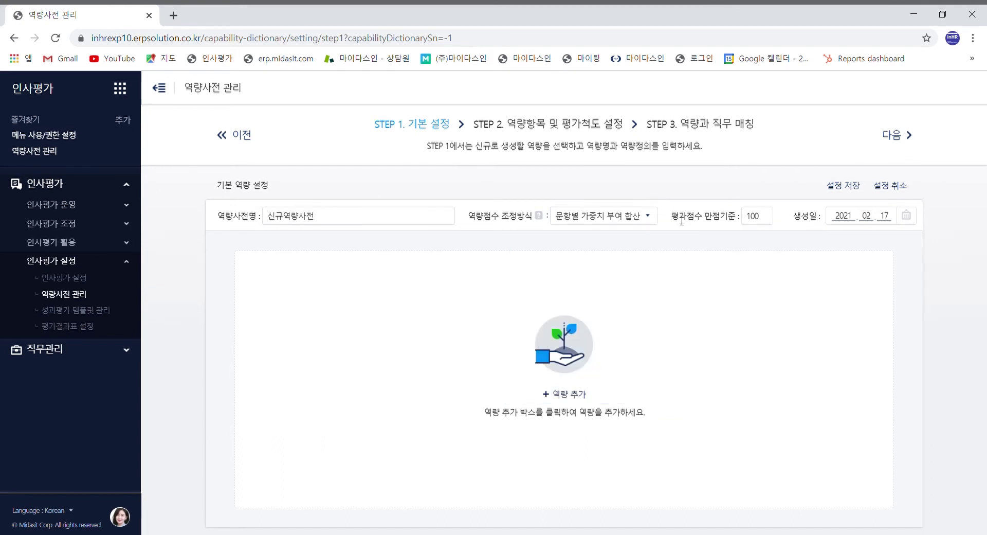
pyautogui.moveTo(679, 221); pyautogui.dragTo(743, 224)
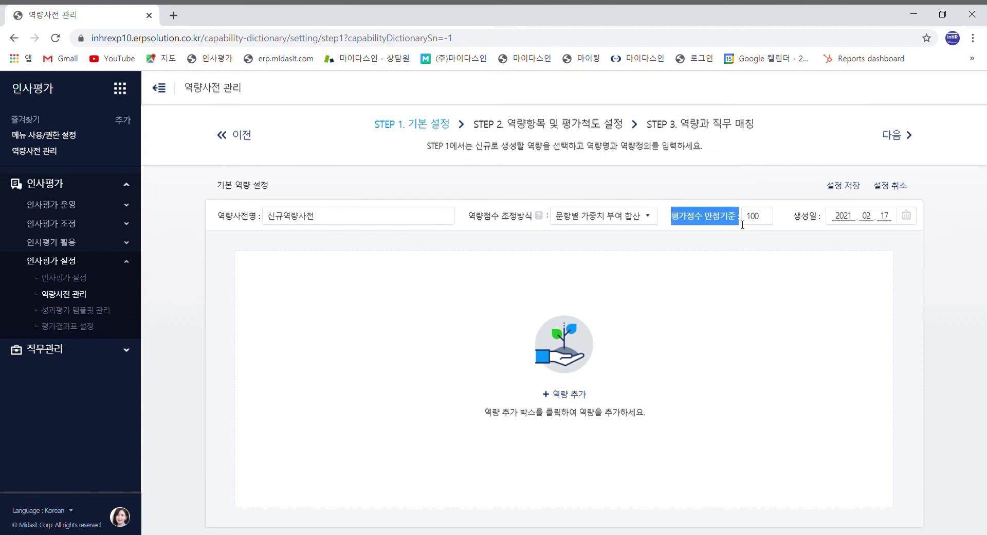
pyautogui.click(740, 225)
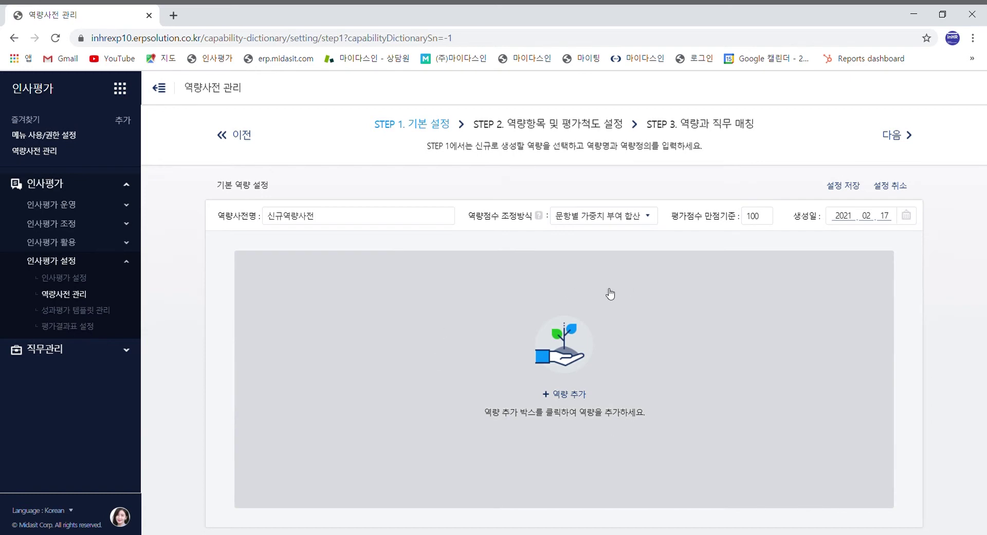
# Add a first competency with type 기타 and name it 공통설정.
pyautogui.click(581, 370)
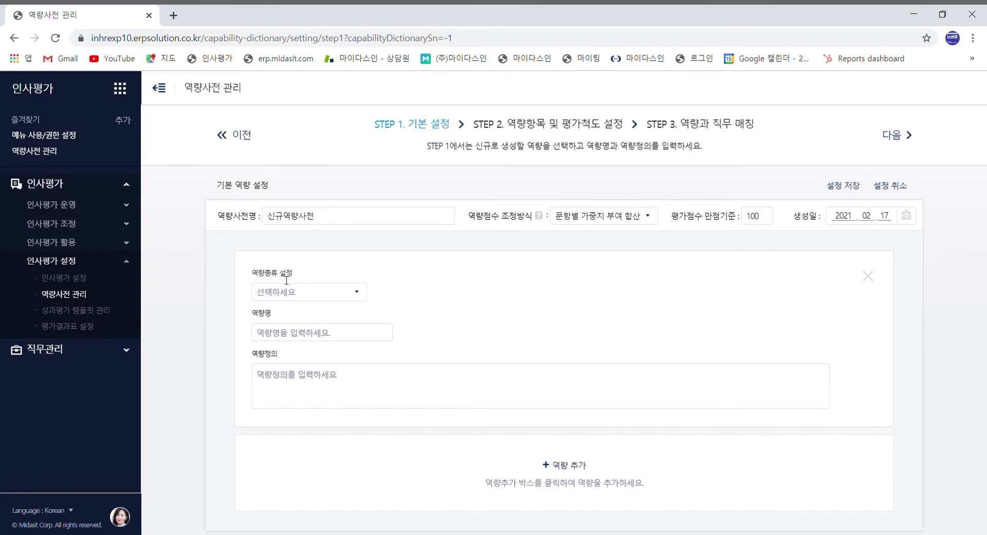
pyautogui.click(360, 297)
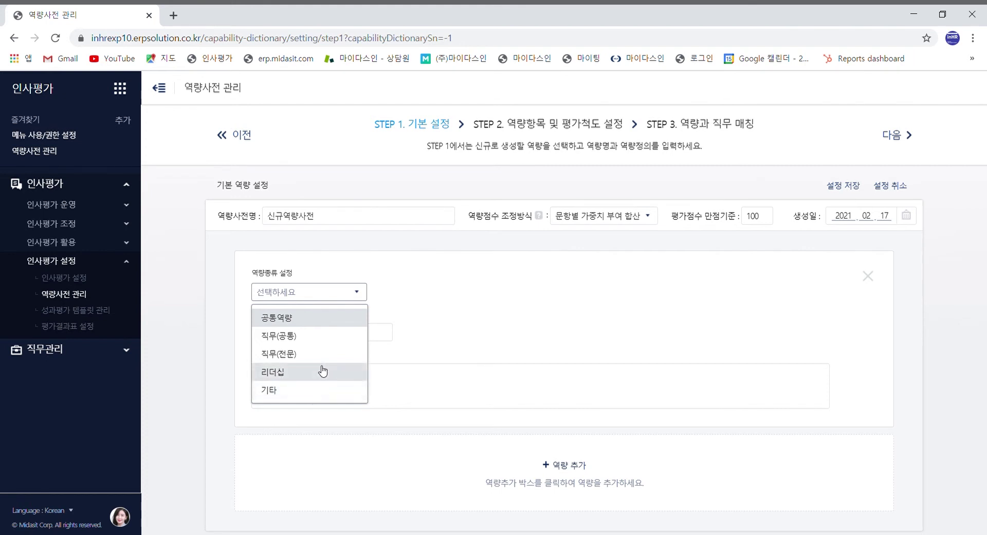
pyautogui.click(298, 393)
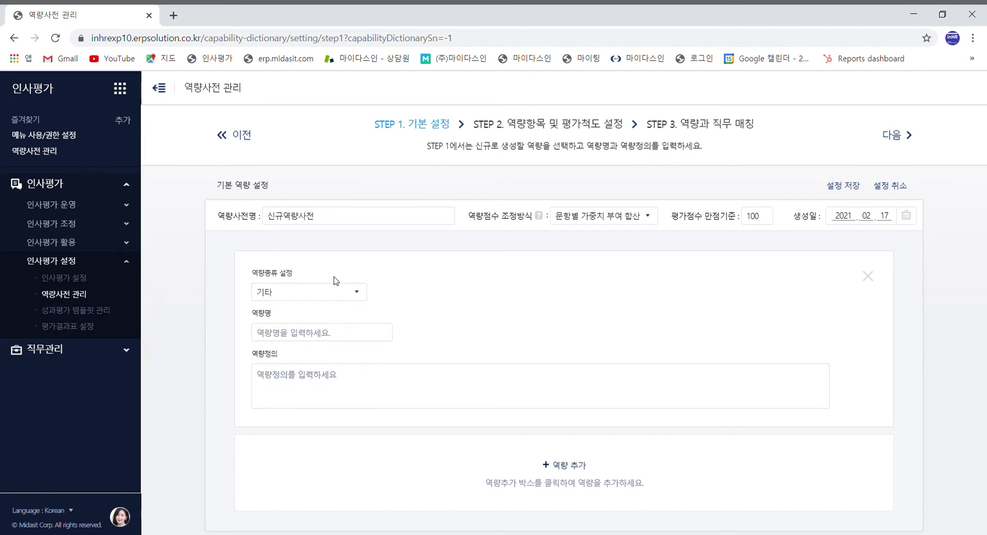
pyautogui.write('ㄱ')
pyautogui.press('BackSpace')
pyautogui.write('고ㅇ통설저')
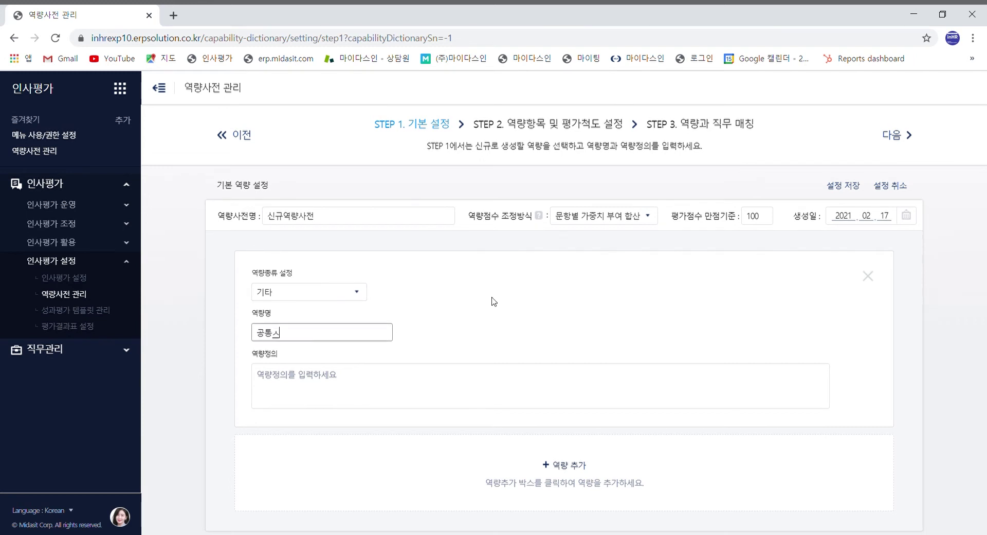
pyautogui.write('ㅇ')
pyautogui.click(494, 301)
pyautogui.click(543, 337)
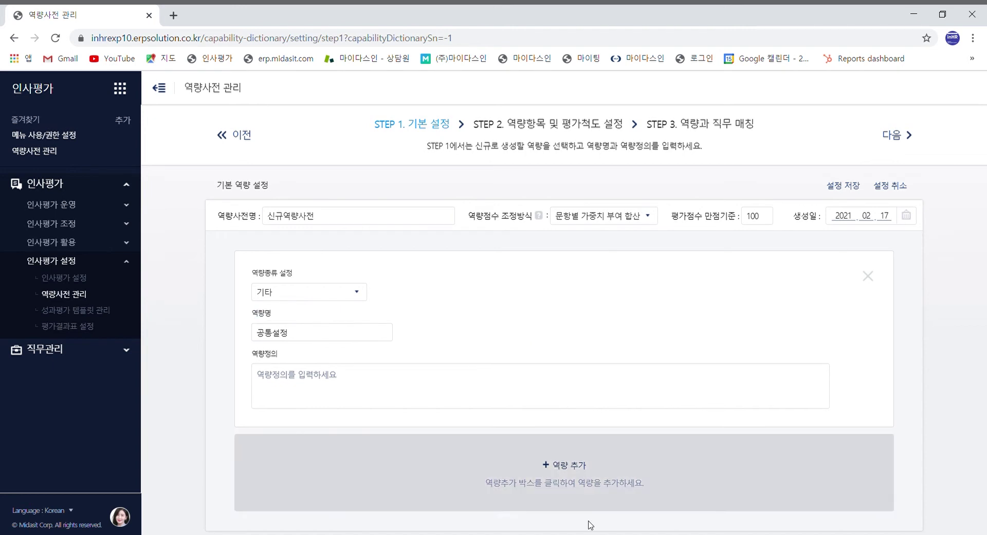
# Add a second competency with type 기타 and name it 리더십역량.
pyautogui.click(595, 474)
pyautogui.click(310, 301)
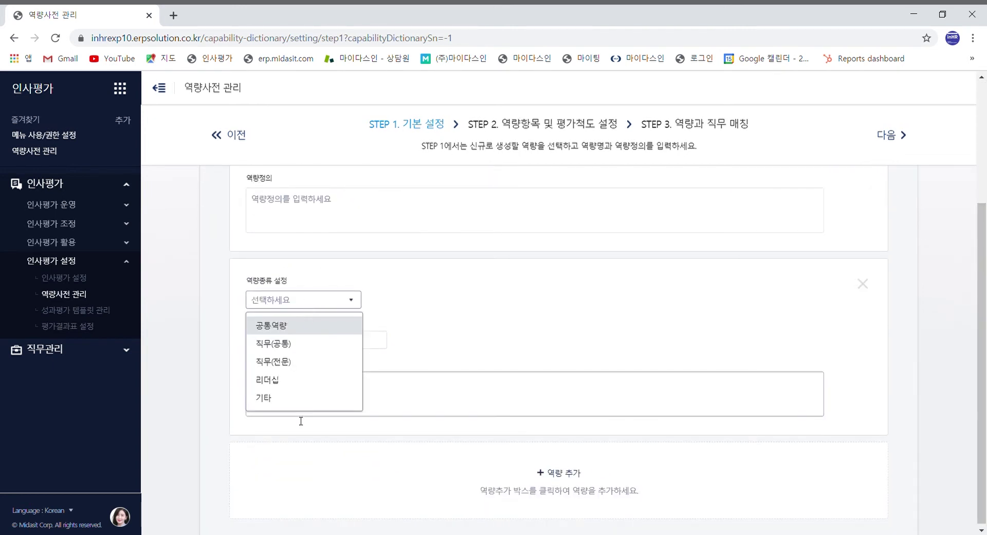
pyautogui.click(295, 402)
pyautogui.click(302, 341)
pyautogui.write('리더십')
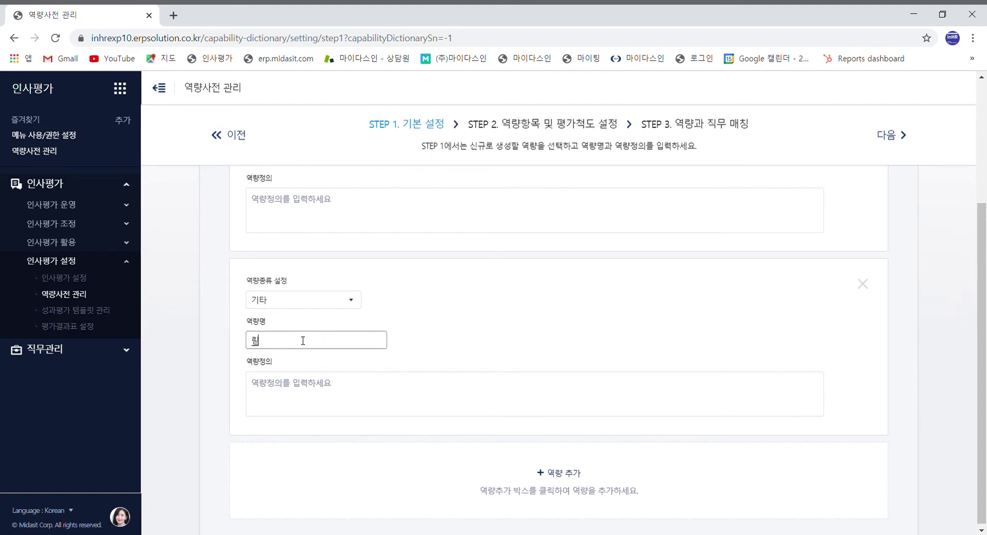
pyautogui.write('역량')
# Add a third competency with type 기타 and name it 직무역량.
pyautogui.click(522, 484)
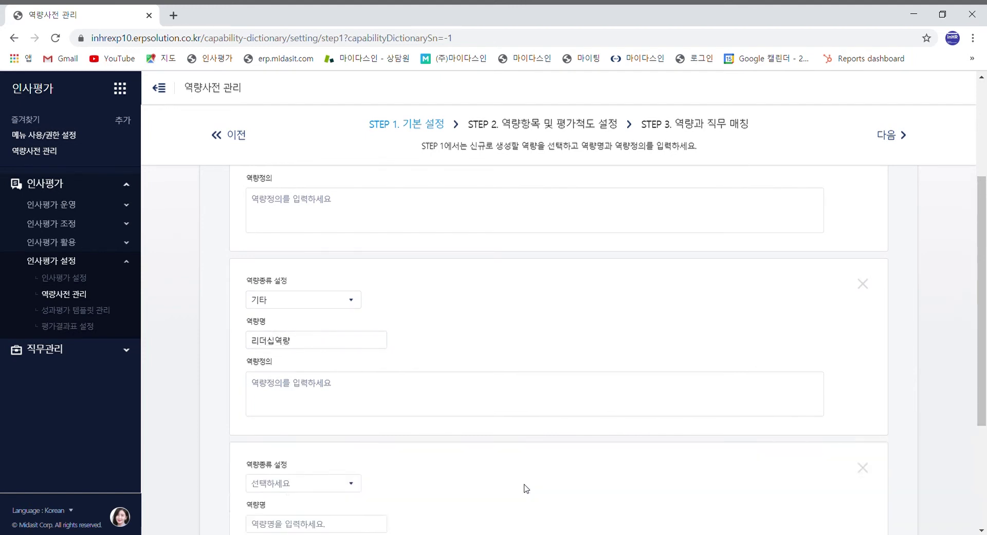
pyautogui.click(312, 308)
pyautogui.click(308, 406)
pyautogui.click(307, 351)
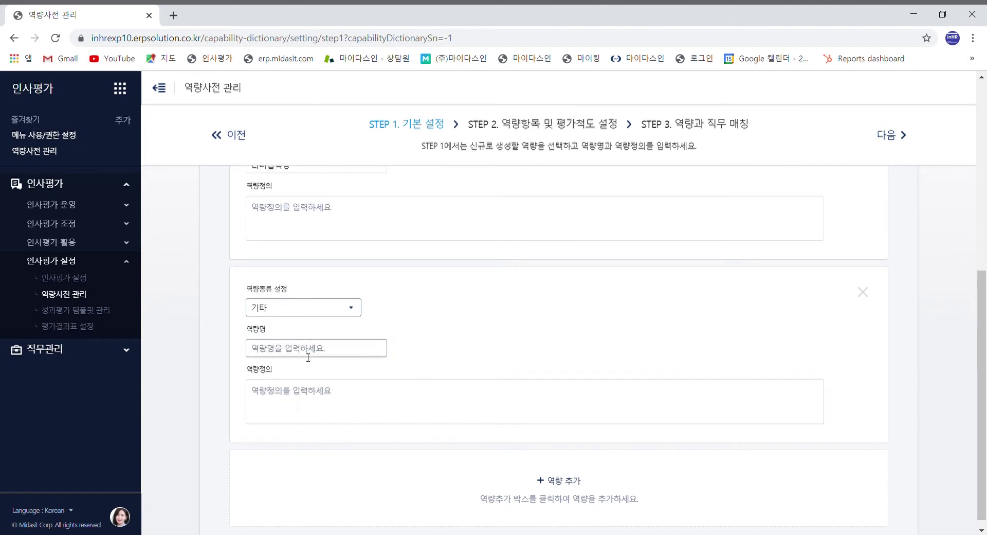
pyautogui.write('직무역량')
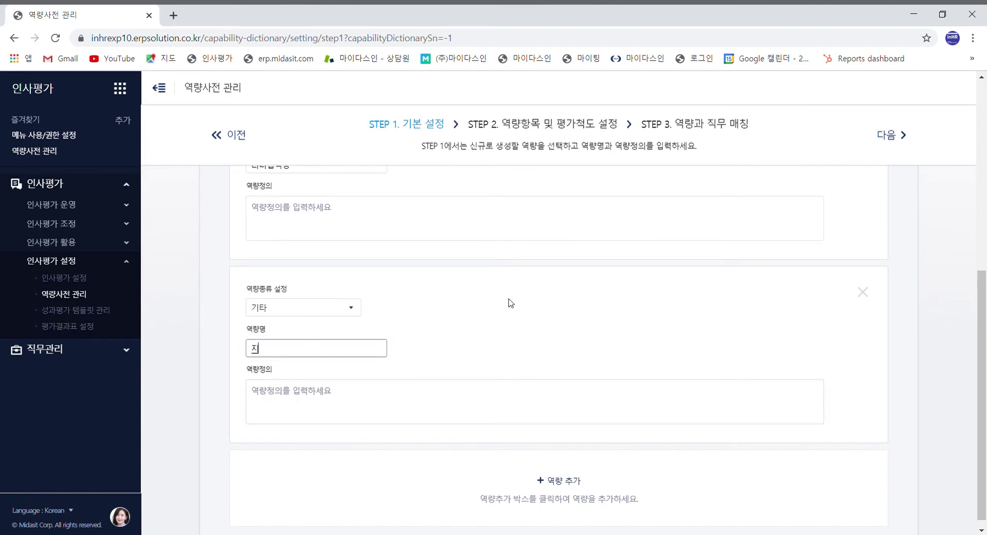
pyautogui.click(540, 317)
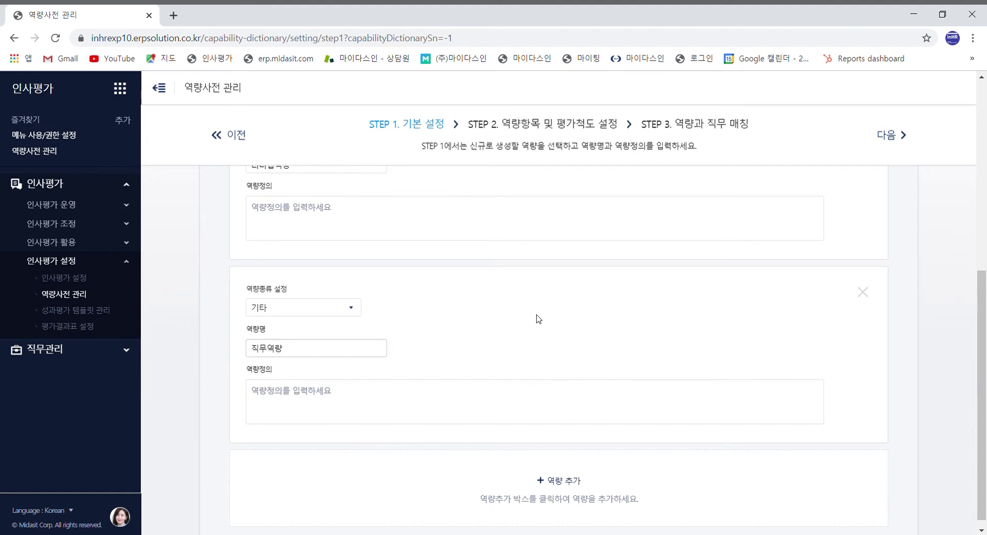
# Rename the first competency, 공통설정, as 공통역량.
pyautogui.scroll(3, 480, 407)
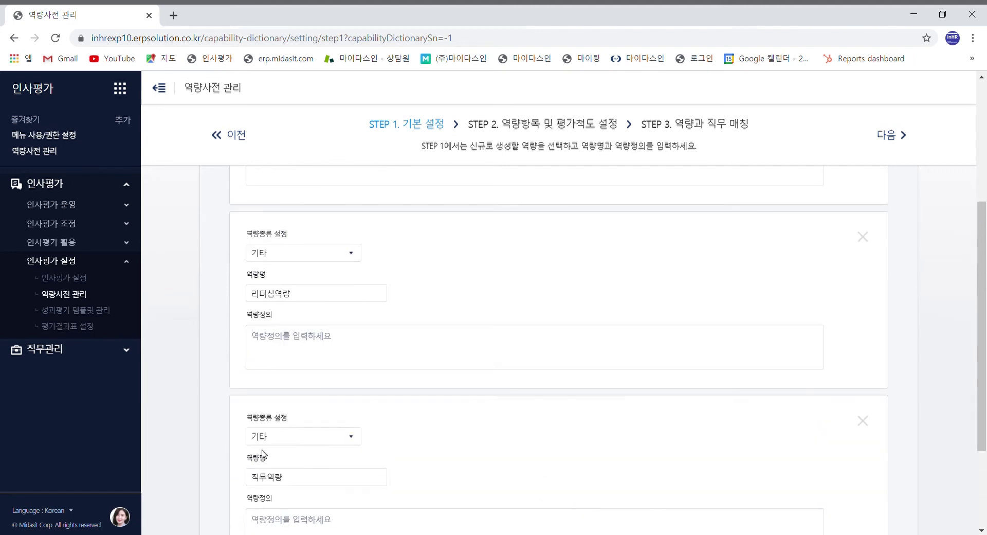
pyautogui.scroll(2, 305, 371)
pyautogui.scroll(3, 305, 372)
pyautogui.click(302, 332)
pyautogui.press('BackSpace')
pyautogui.press('BackSpace')
pyautogui.write('역ㄹ')
pyautogui.click(586, 244)
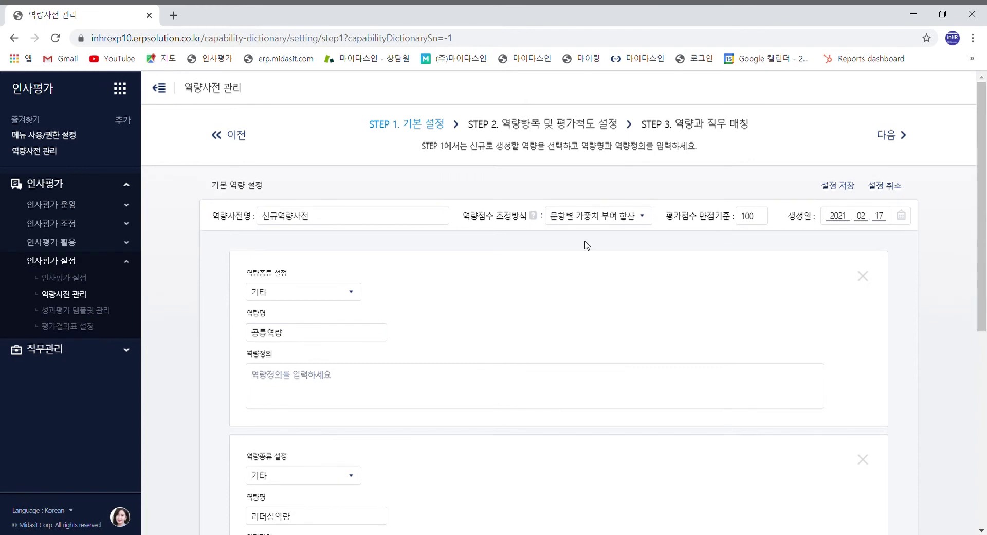
# Proceed to STEP 2 of the dictionary setup and set the evaluation type of 공통역량 to 점수부여법1.
pyautogui.click(888, 135)
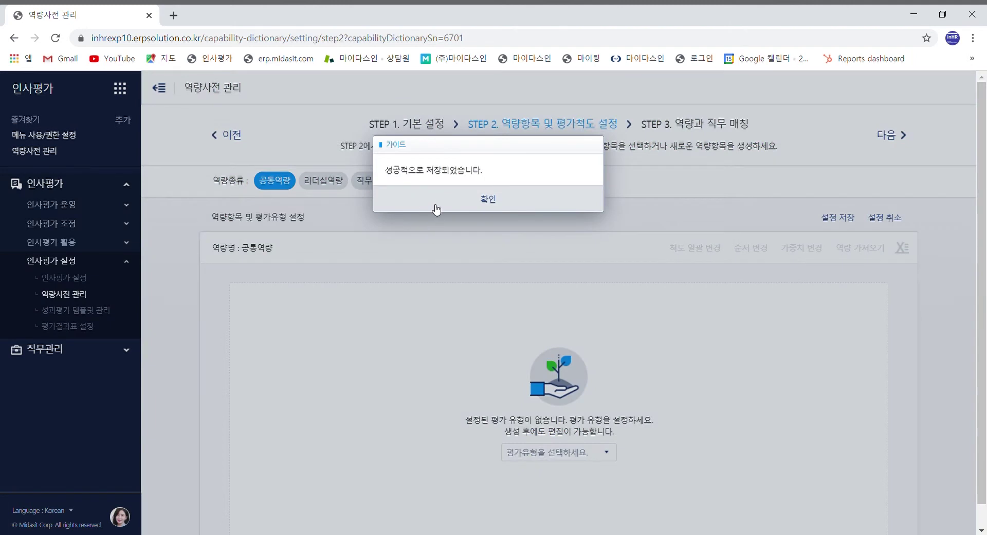
pyautogui.click(436, 208)
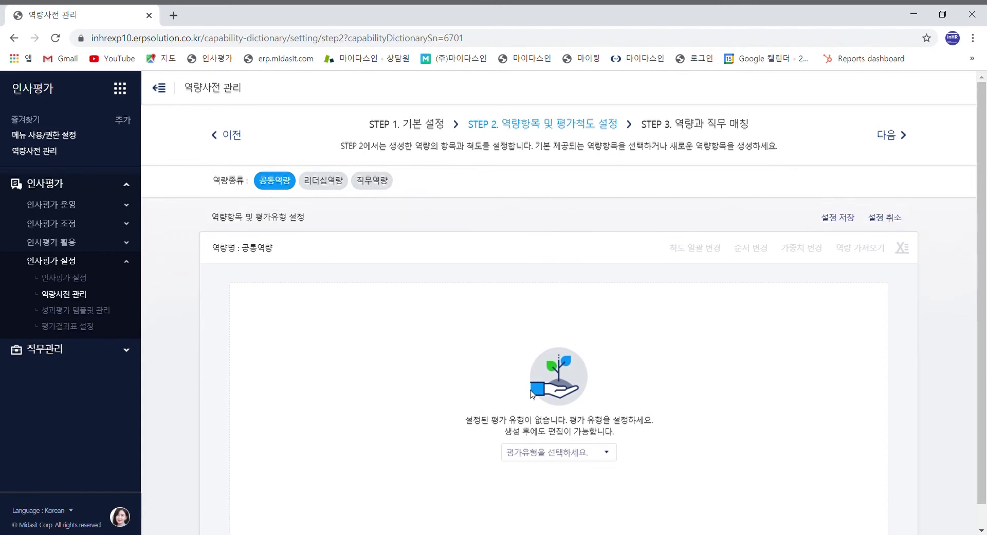
pyautogui.click(596, 459)
pyautogui.click(549, 358)
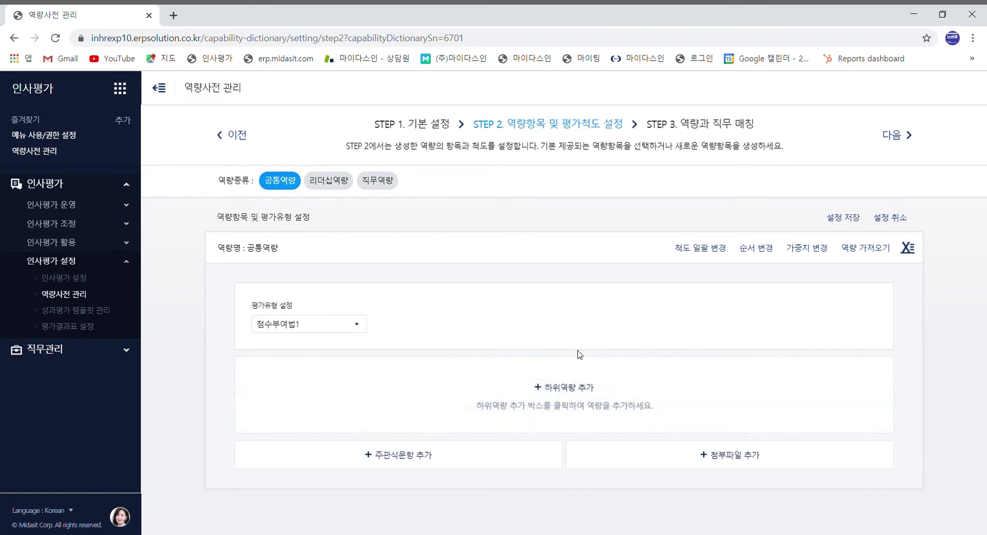
# Add an empty sub-competency under 공통역량 and look over its name, definition and rating scale fields.
pyautogui.click(581, 389)
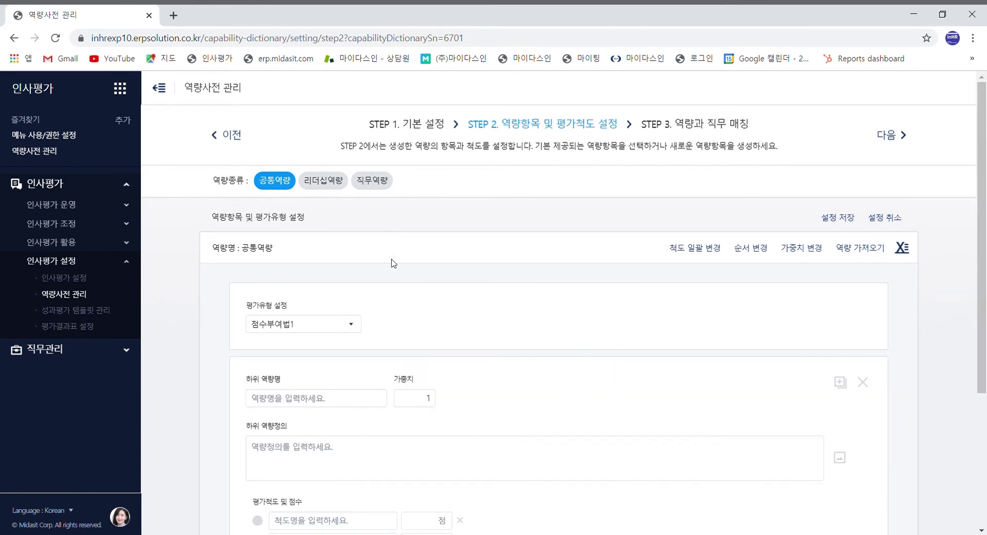
pyautogui.scroll(-3, 337, 283)
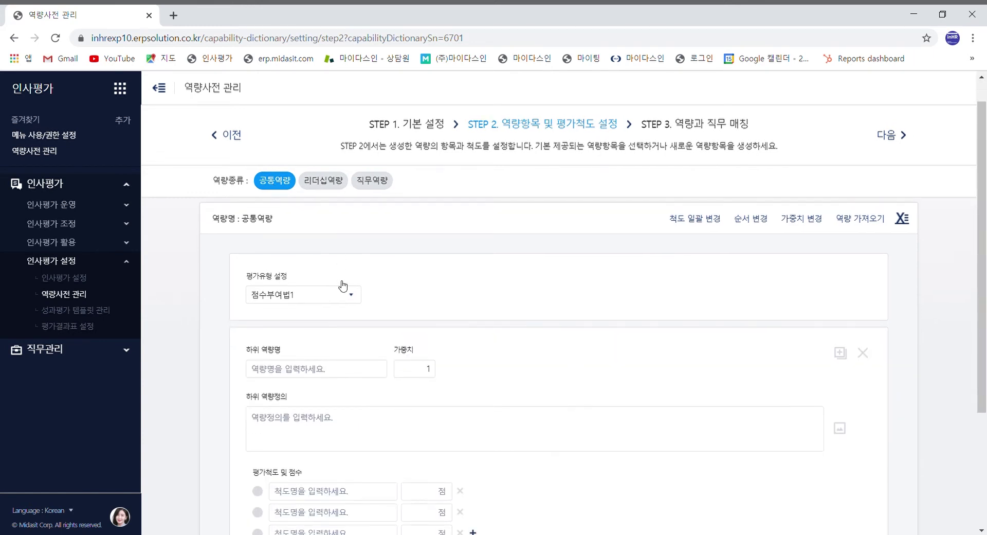
pyautogui.scroll(1, 323, 293)
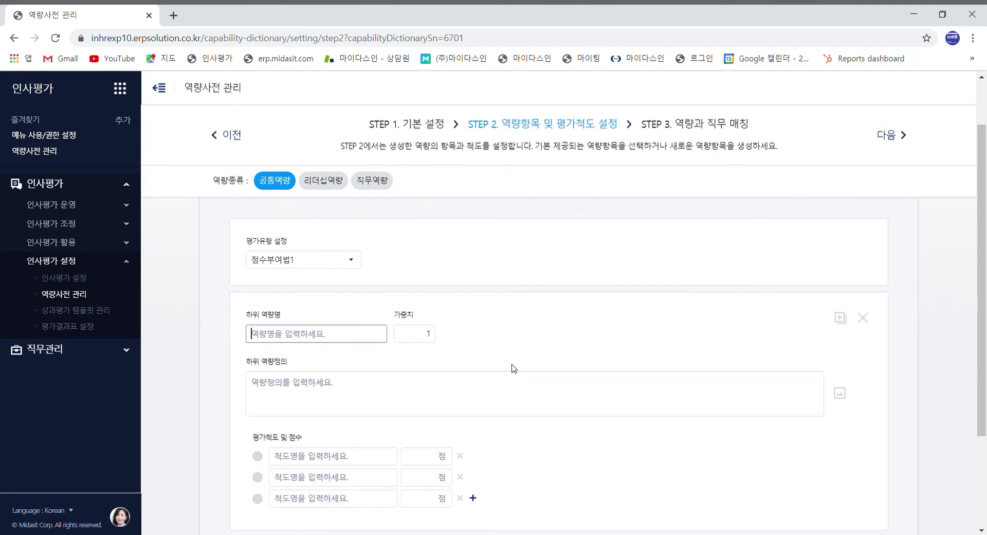
pyautogui.click(326, 337)
pyautogui.click(313, 380)
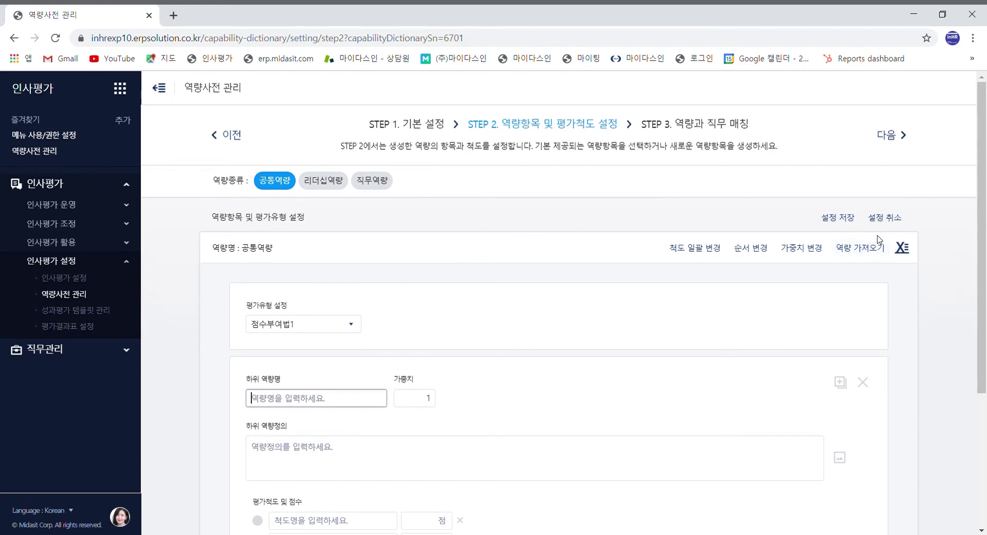
# Open 역량 가져오기 for 공통역량 and choose 표준 역량사전 (공통역량) as the source dictionary.
pyautogui.click(866, 251)
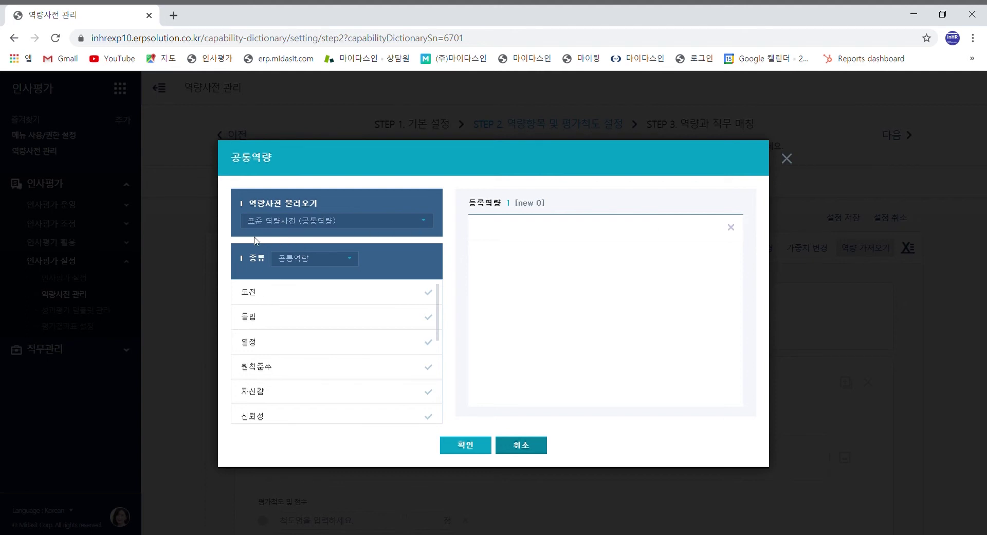
pyautogui.click(426, 226)
pyautogui.scroll(-3, 350, 247)
pyautogui.scroll(3, 353, 250)
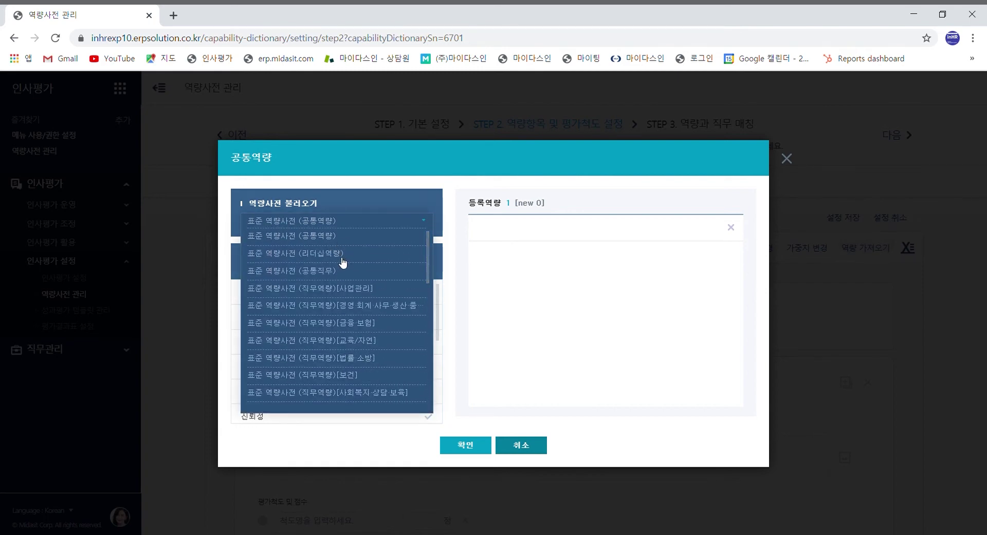
pyautogui.scroll(-2, 341, 263)
pyautogui.scroll(2, 340, 267)
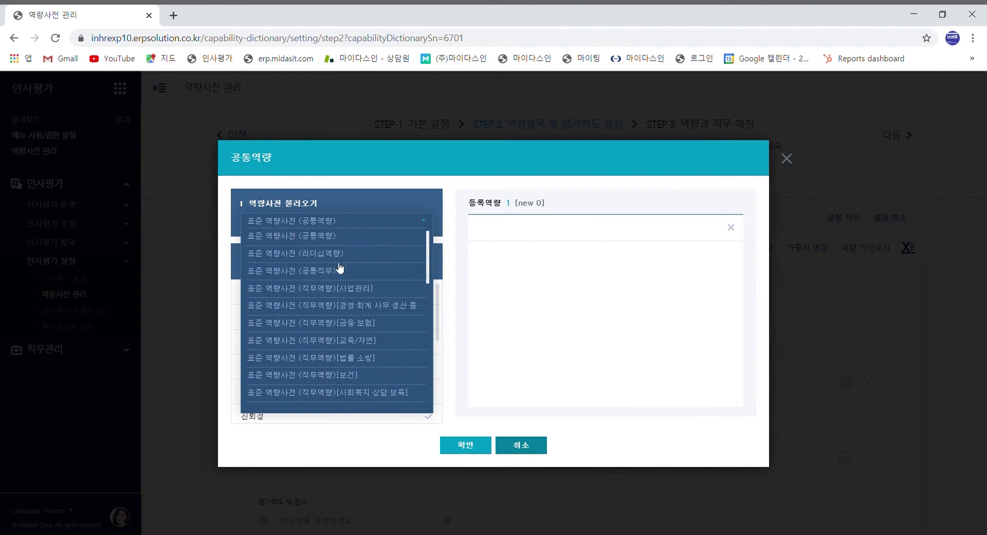
pyautogui.click(336, 238)
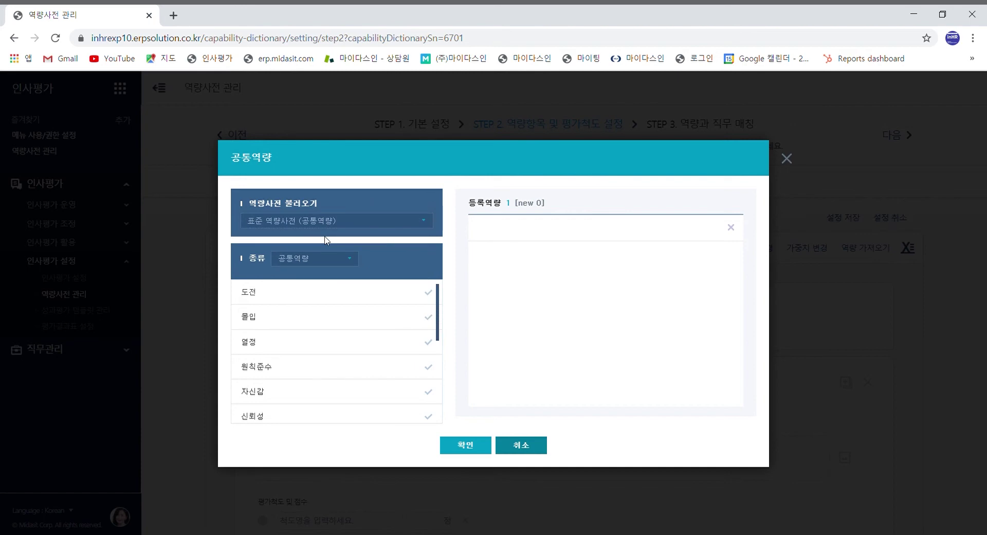
# Import the standard sub-competencies 도전, 몰입 and 열정 into 공통역량.
pyautogui.click(316, 295)
pyautogui.click(317, 322)
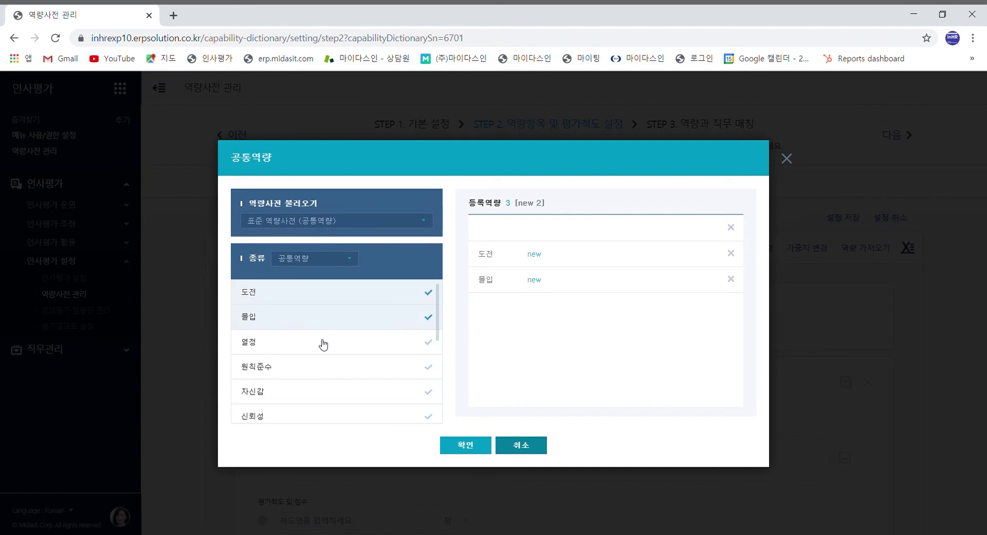
pyautogui.click(324, 340)
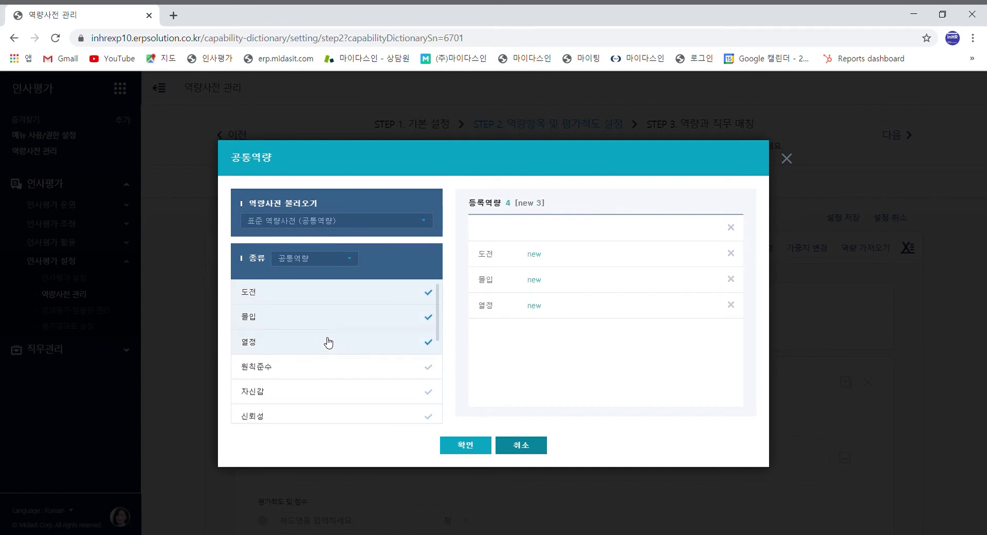
pyautogui.click(465, 448)
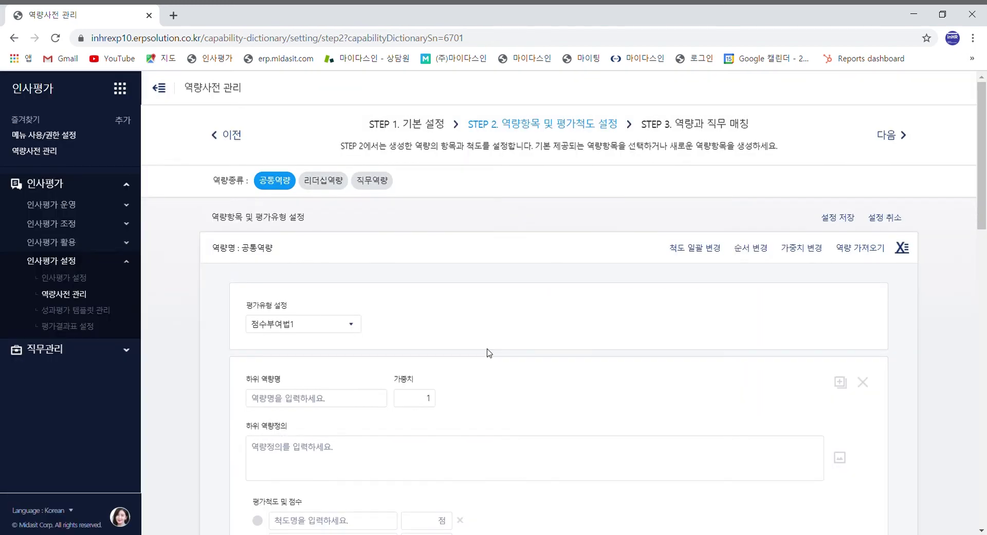
# Review the names, definitions and rating scale fields of the imported sub-competencies 도전, 몰입 and 열정.
pyautogui.scroll(-3, 483, 352)
pyautogui.scroll(-4, 390, 352)
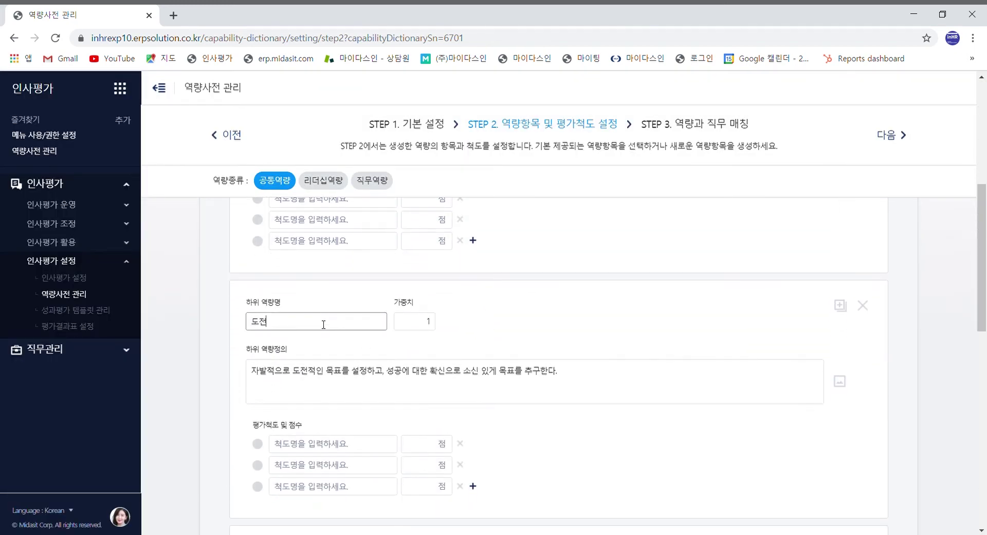
pyautogui.scroll(-5, 324, 319)
pyautogui.scroll(-4, 308, 319)
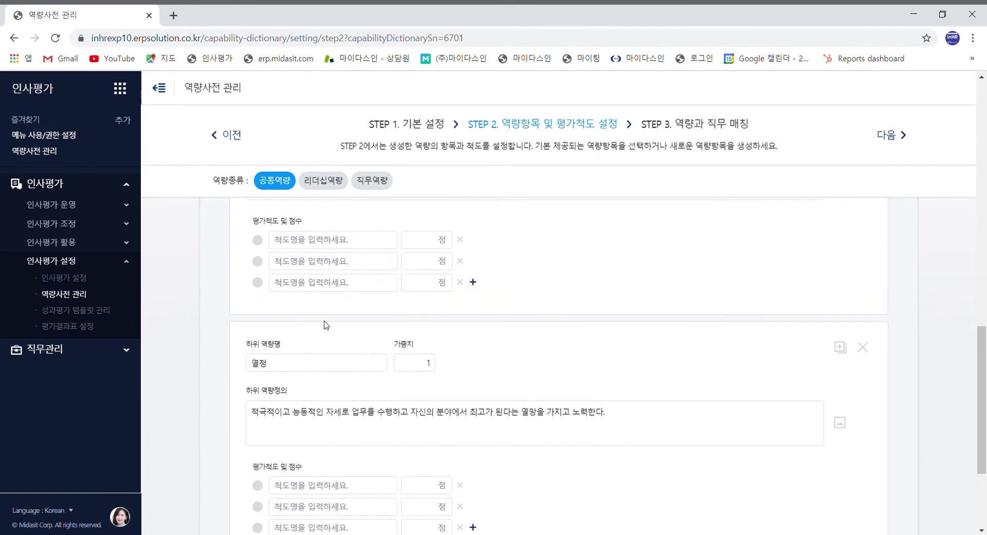
pyautogui.moveTo(252, 409); pyautogui.dragTo(423, 410)
pyautogui.click(443, 410)
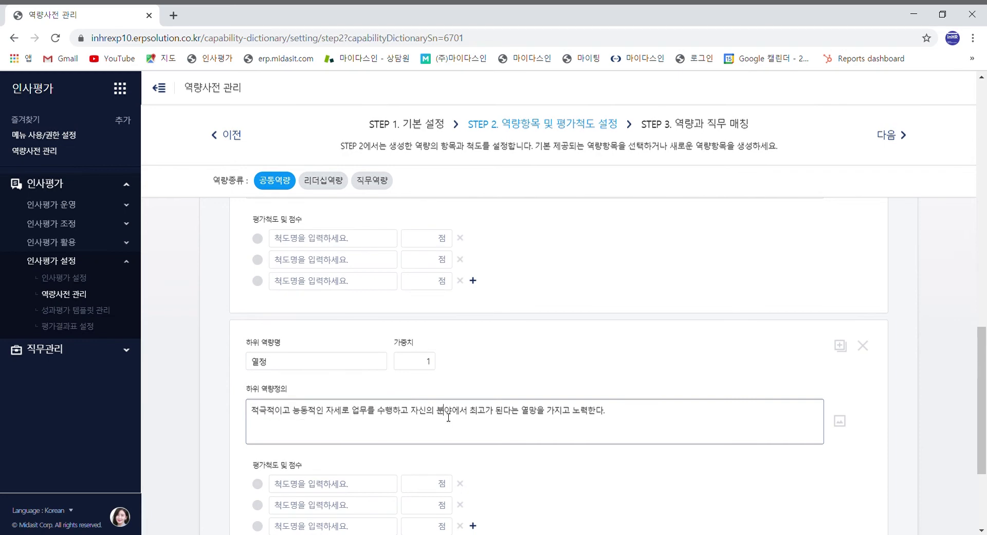
pyautogui.scroll(1, 566, 426)
pyautogui.scroll(8, 568, 424)
pyautogui.click(629, 384)
# Delete the empty sub-competency above 도전.
pyautogui.scroll(2, 628, 383)
pyautogui.scroll(4, 631, 375)
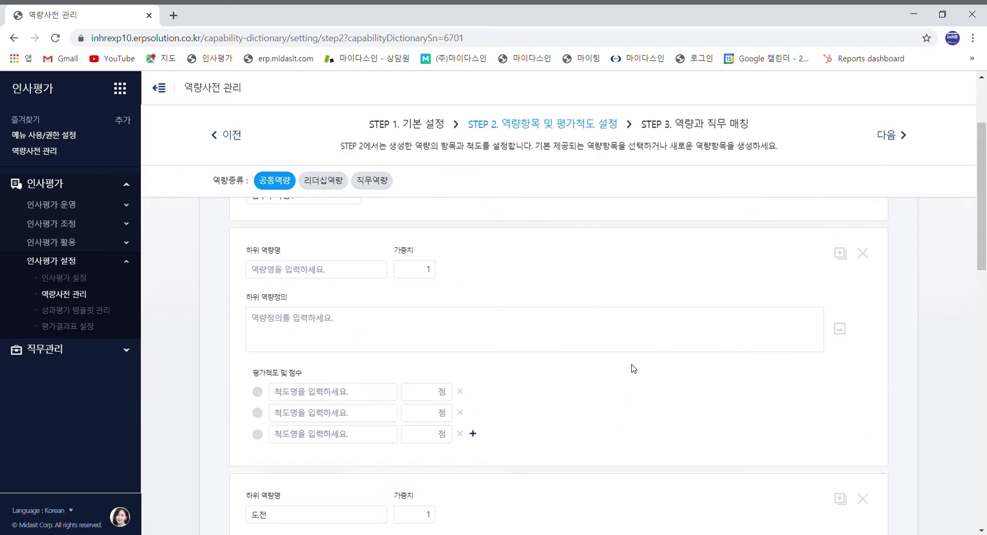
pyautogui.click(862, 253)
pyautogui.scroll(4, 602, 342)
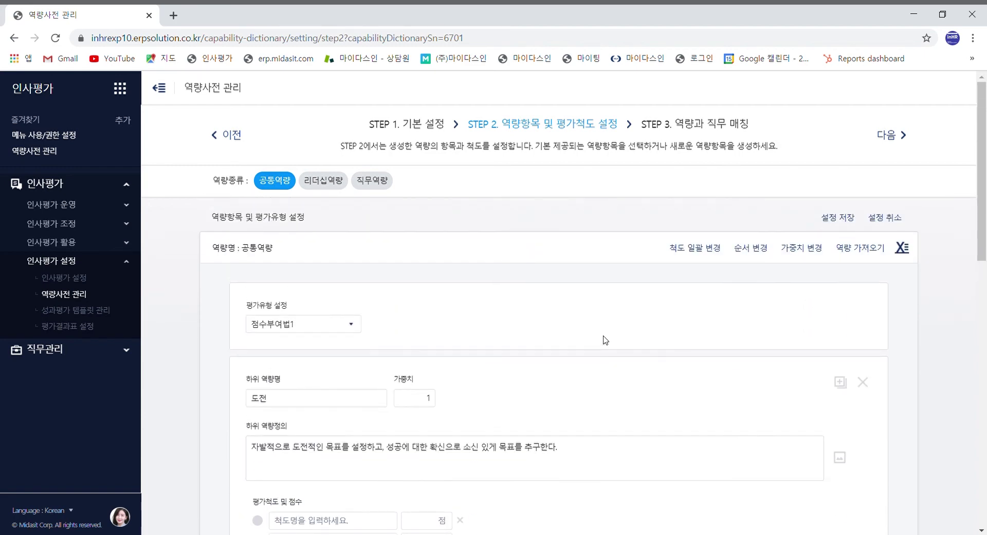
# Look at the Excel download and upload options for managing the 공통역량 sub-competencies, and close them without uploading a file.
pyautogui.scroll(-4, 605, 340)
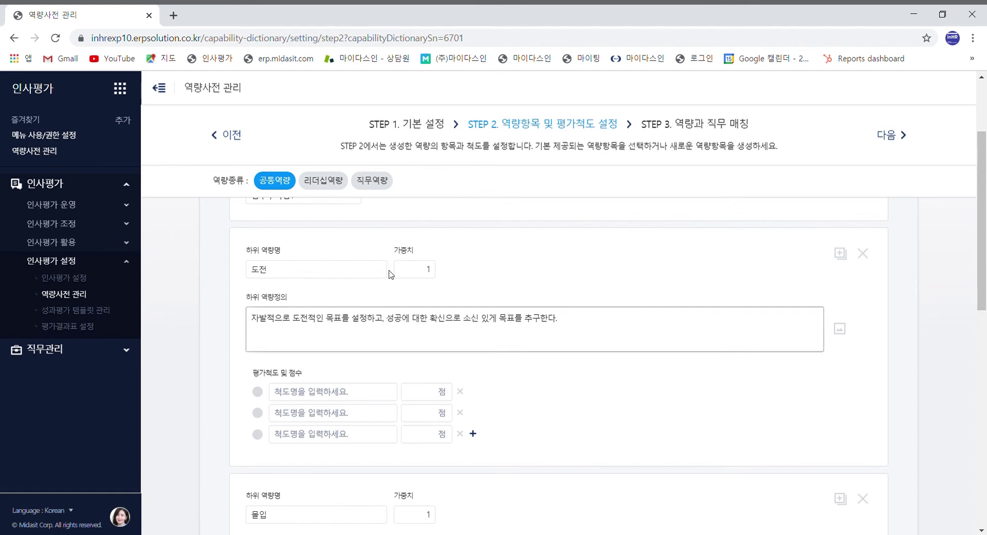
pyautogui.scroll(4, 694, 320)
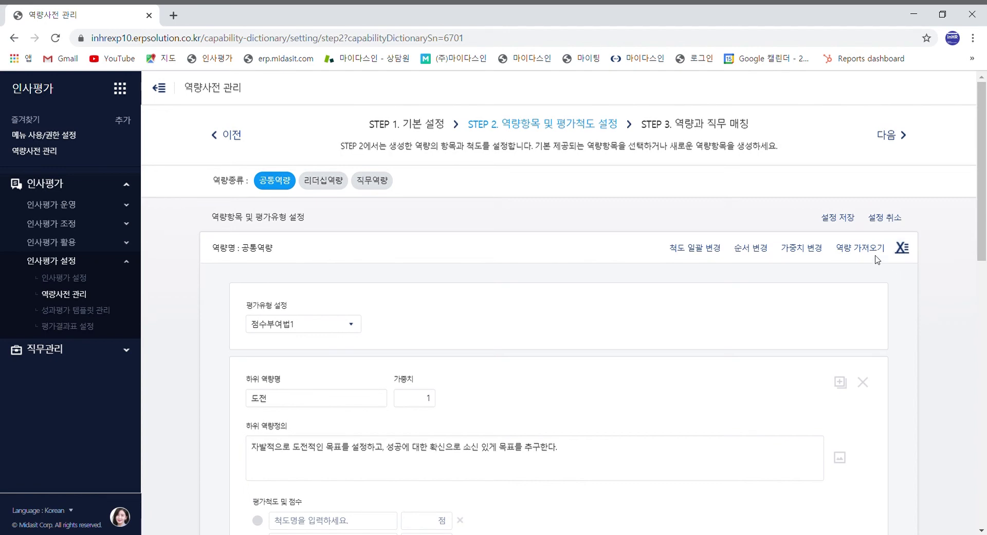
pyautogui.click(903, 249)
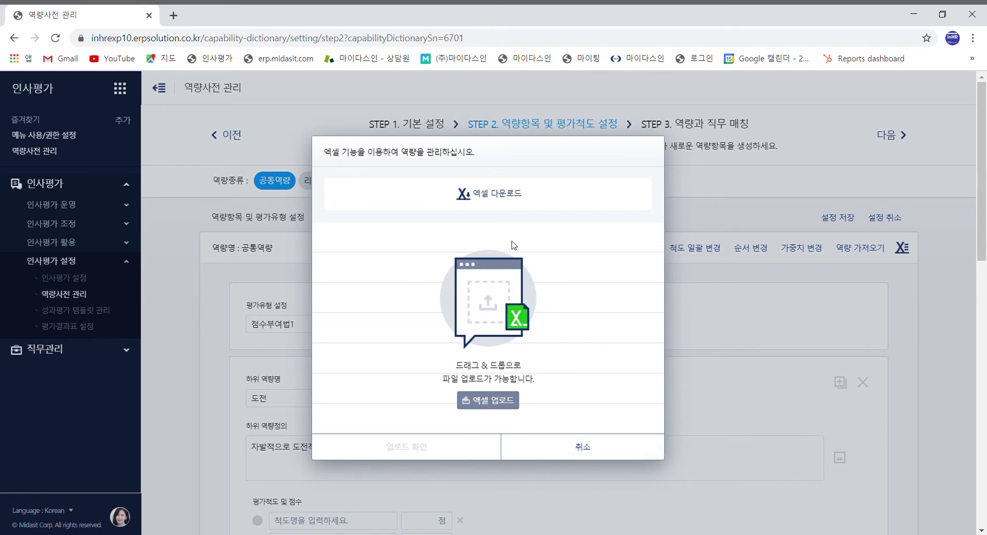
pyautogui.click(606, 454)
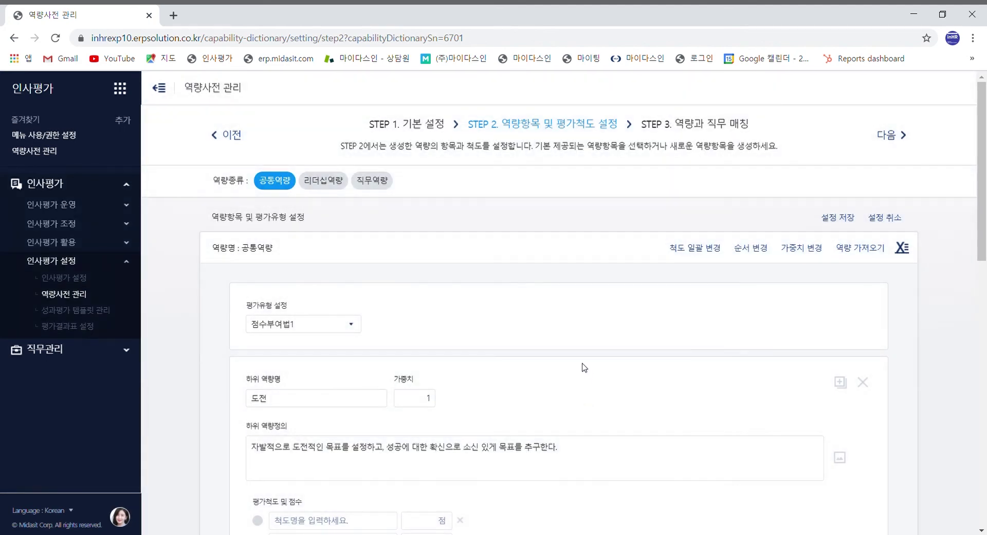
# Name the first rating level of 도전 as S and give it a score of 100.
pyautogui.scroll(-2, 584, 370)
pyautogui.scroll(-2, 385, 387)
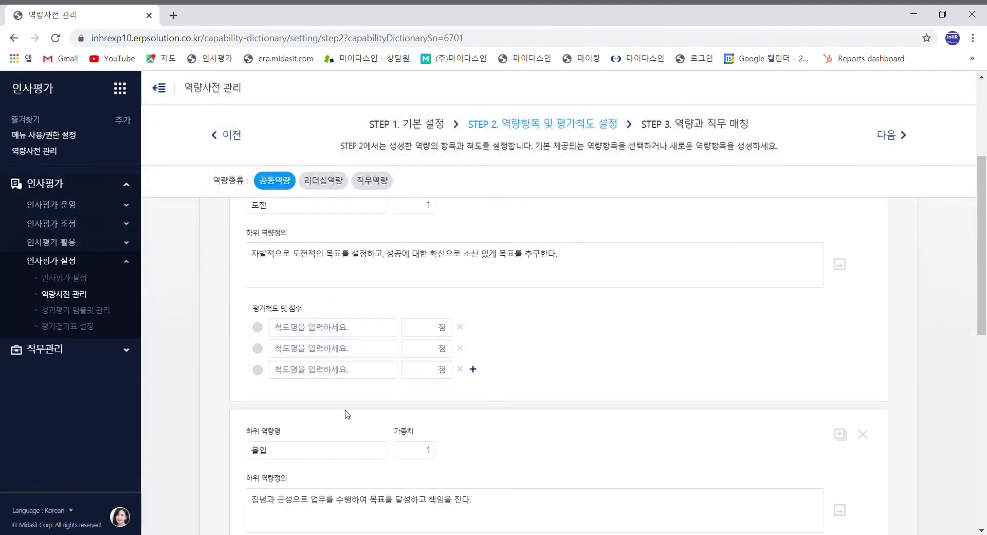
pyautogui.click(430, 325)
pyautogui.scroll(2, 430, 326)
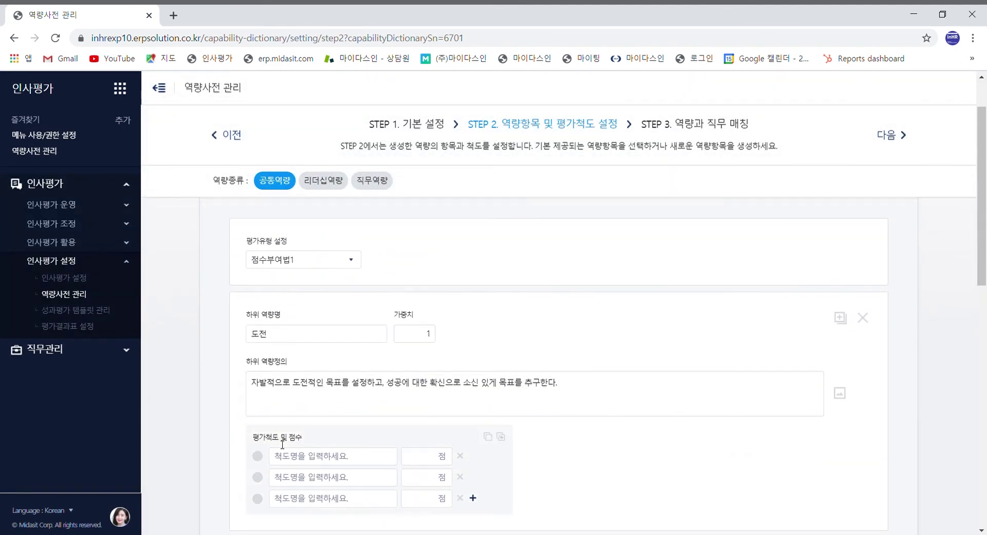
pyautogui.moveTo(291, 436)
pyautogui.click(432, 459)
pyautogui.click(363, 461)
pyautogui.write('S')
pyautogui.click(434, 463)
# Fill the next two rating levels of 도전 with A at 90 points and B at 80 points.
pyautogui.click(374, 476)
pyautogui.write('A')
pyautogui.click(414, 484)
pyautogui.write('9')
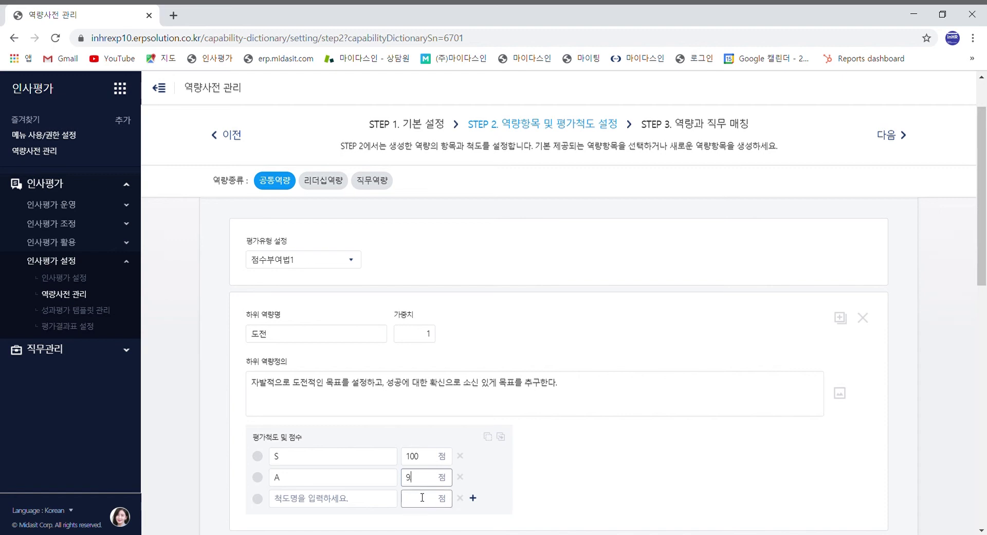
pyautogui.write('.0')
pyautogui.click(358, 499)
pyautogui.write('B')
pyautogui.press('Tab')
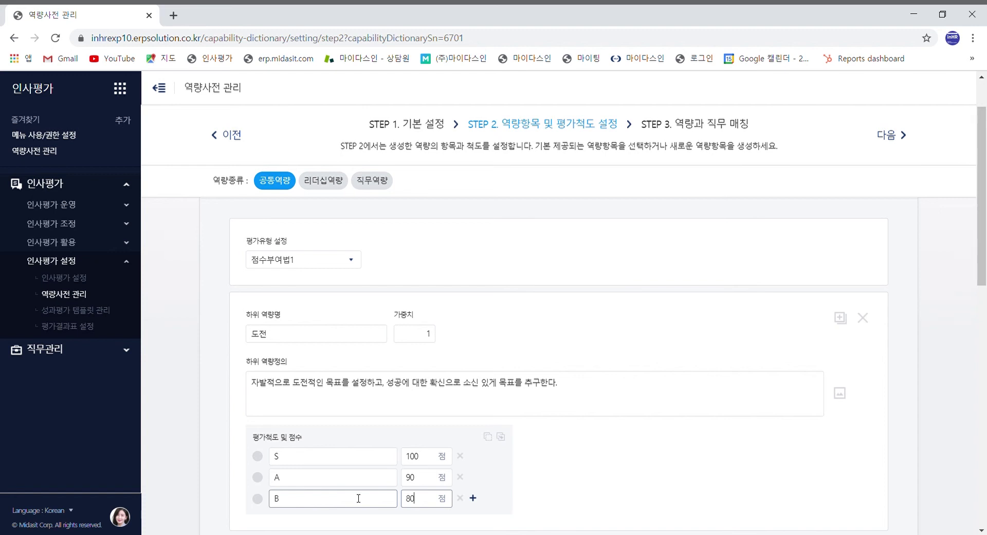
pyautogui.click(579, 461)
# Add two more rating levels to 도전: C with 70 points and D with 60 points.
pyautogui.scroll(-1, 579, 461)
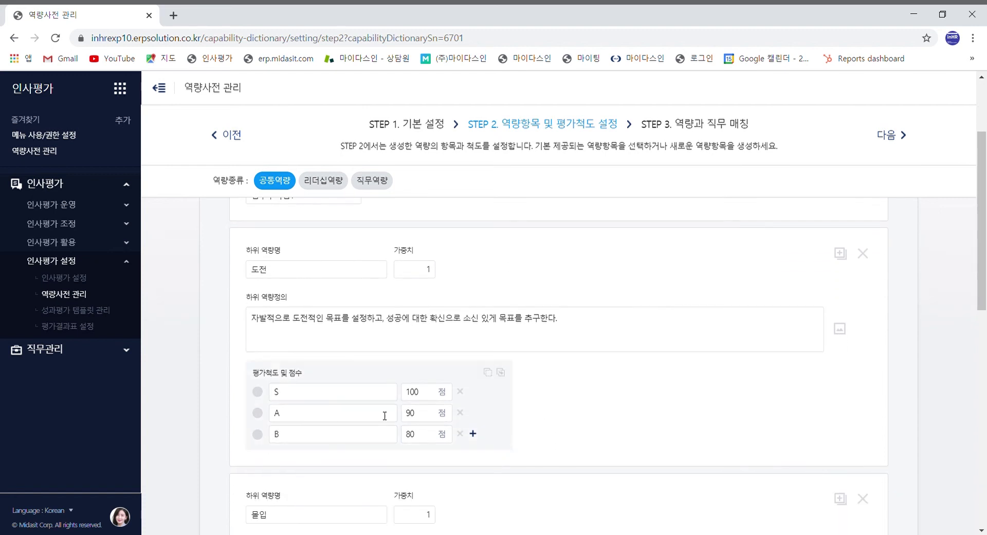
pyautogui.scroll(-1, 323, 366)
pyautogui.click(327, 377)
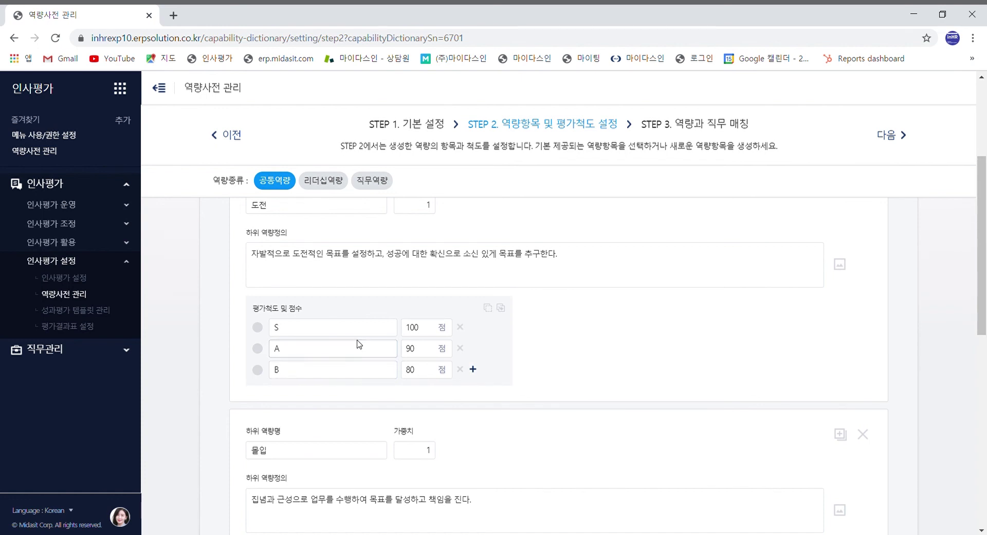
pyautogui.click(474, 369)
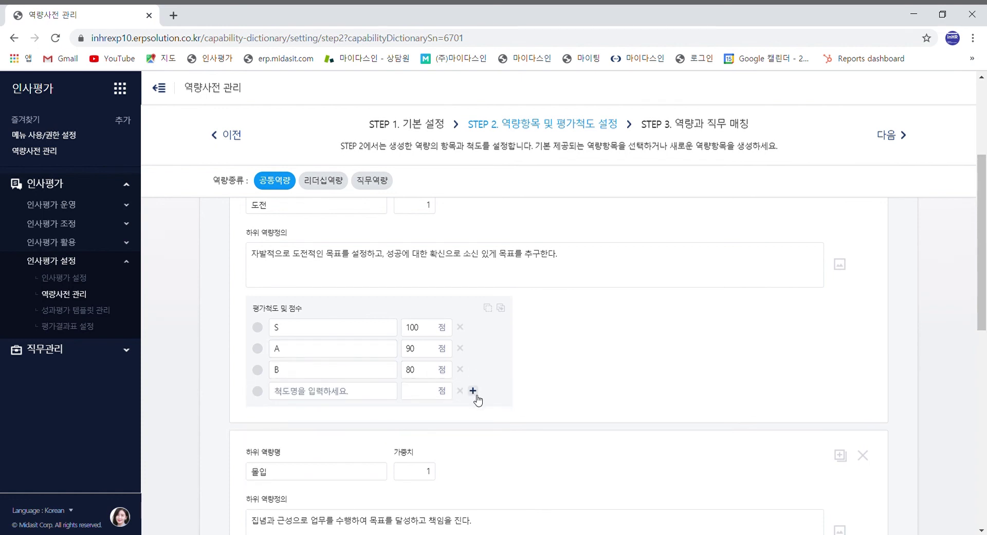
pyautogui.click(474, 390)
pyautogui.write('C')
pyautogui.click(355, 414)
pyautogui.write('D')
pyautogui.click(426, 397)
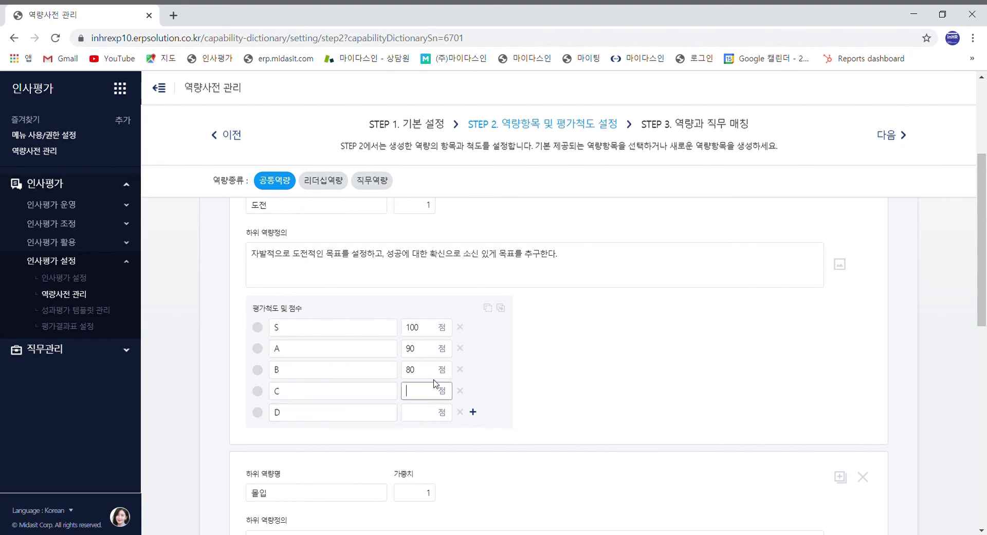
pyautogui.write('70')
pyautogui.click(422, 415)
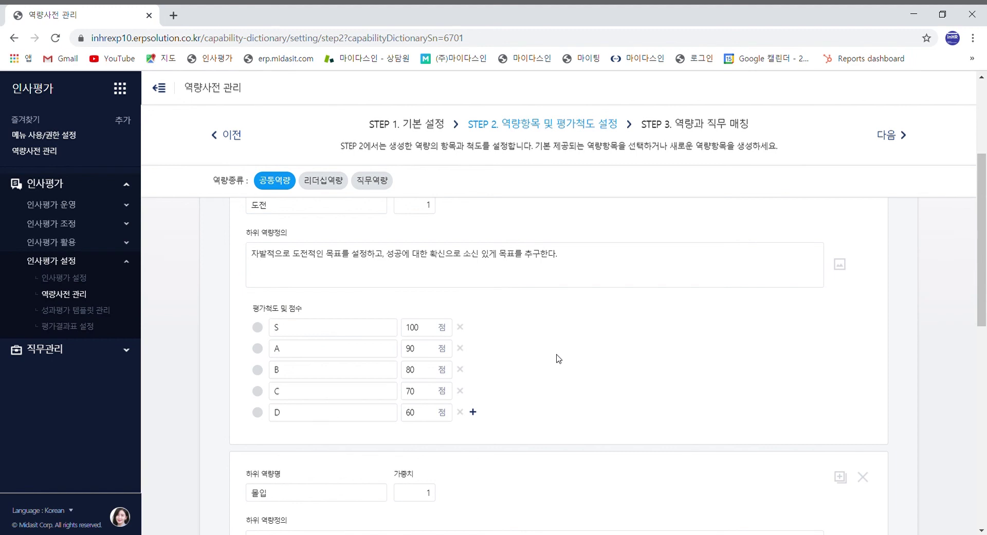
# Go over the sub-competency name and the rating level names and scores of 도전.
pyautogui.scroll(1, 310, 240)
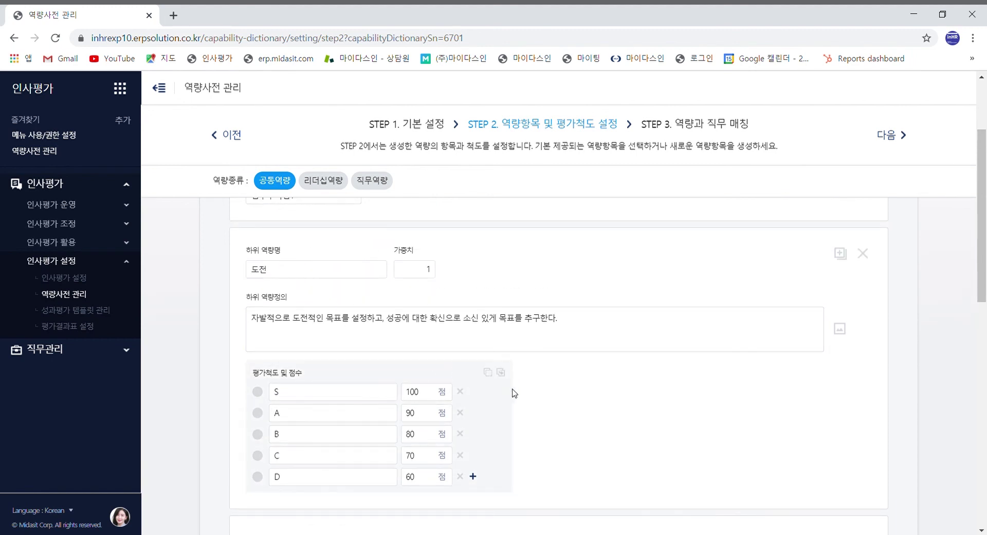
pyautogui.click(428, 412)
pyautogui.click(350, 401)
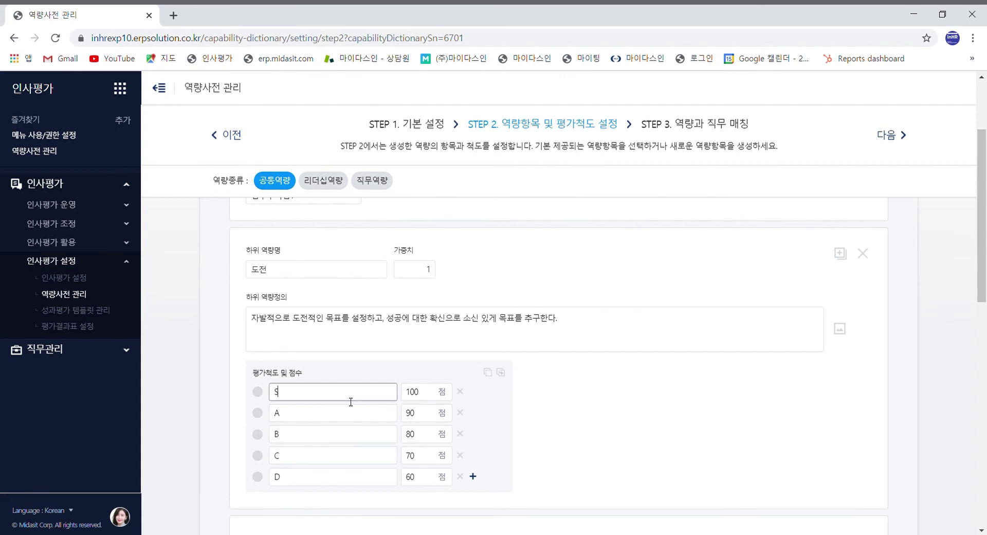
pyautogui.click(295, 269)
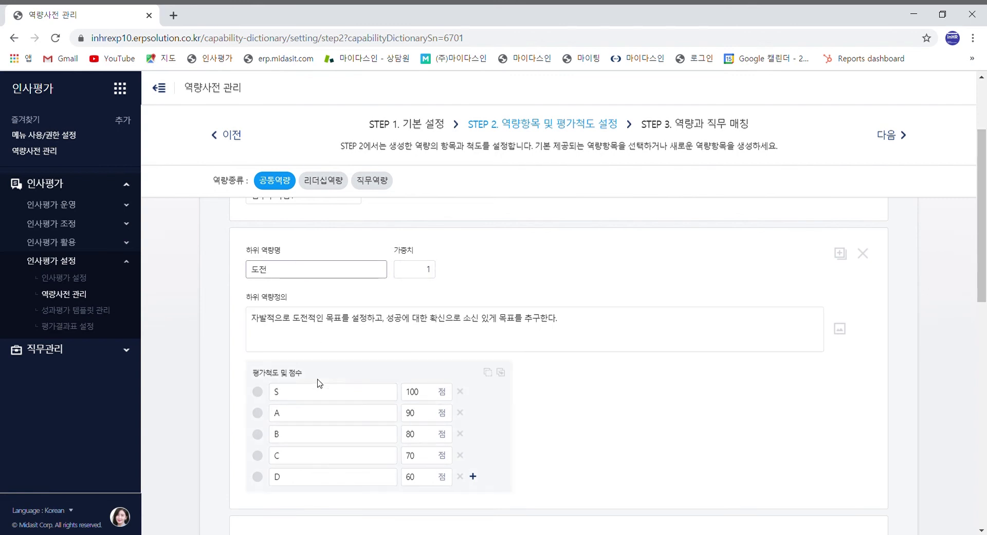
pyautogui.click(317, 400)
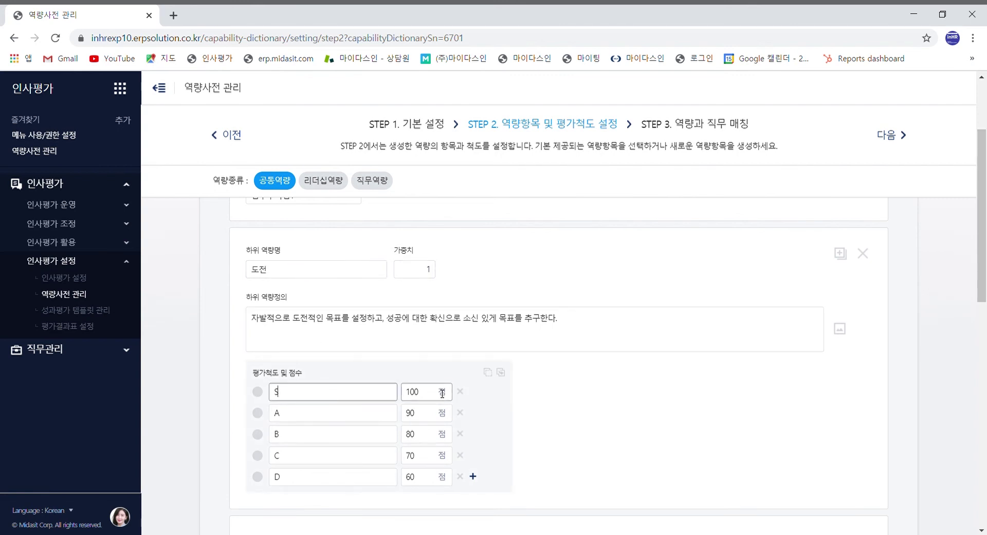
pyautogui.click(355, 435)
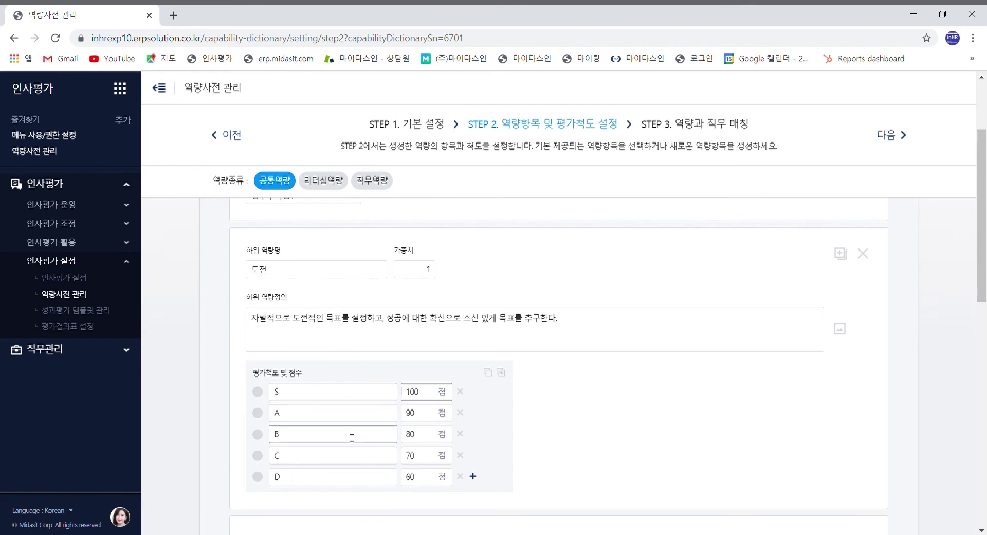
pyautogui.click(431, 432)
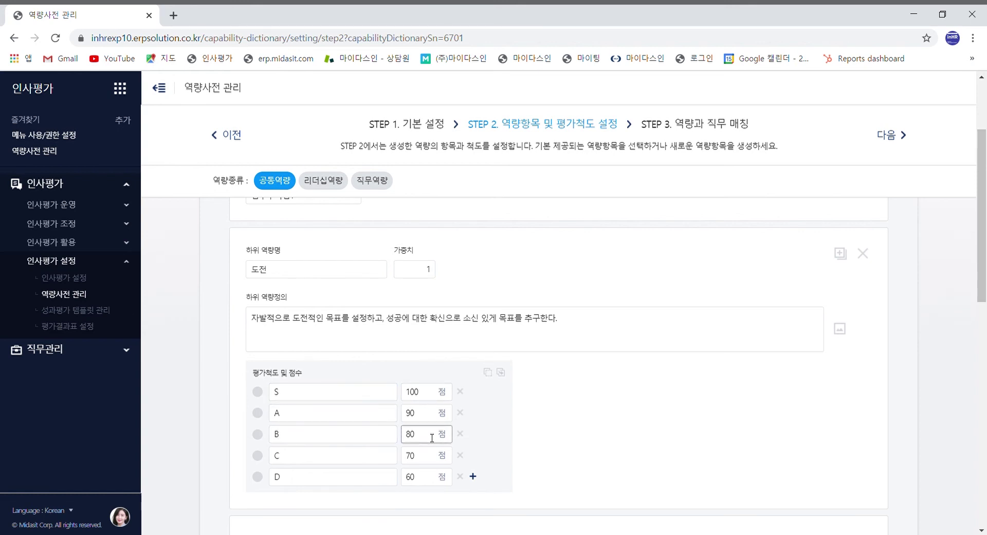
pyautogui.click(416, 416)
# Copy the rating scale of 도전 and apply it to all 공통역량 sub-competencies with 척도 일괄 변경.
pyautogui.click(488, 374)
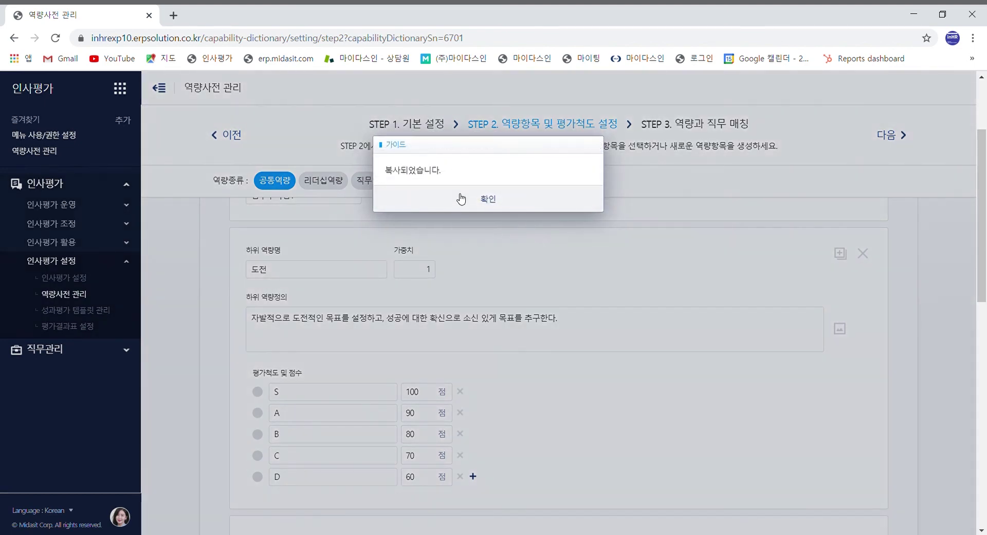
pyautogui.click(458, 197)
pyautogui.scroll(3, 627, 264)
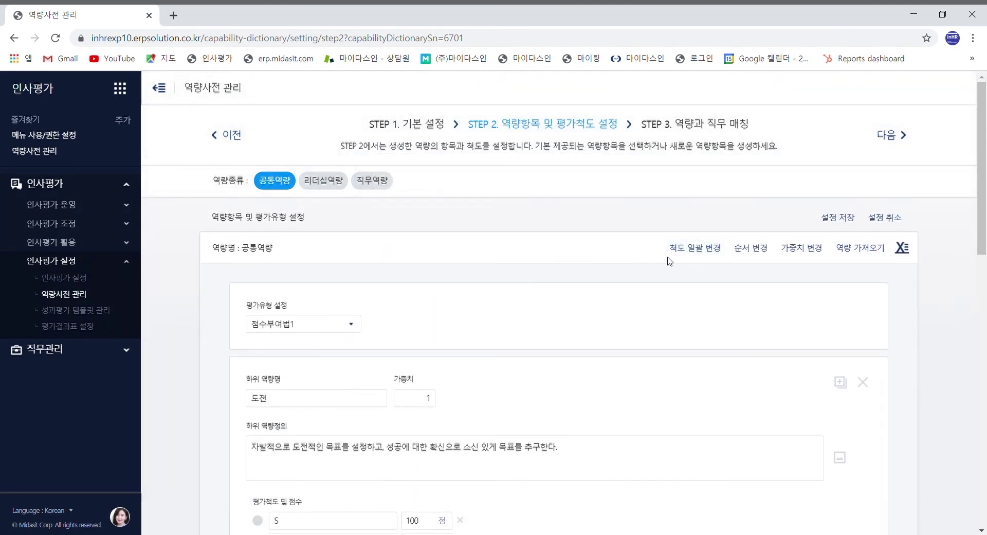
pyautogui.click(711, 252)
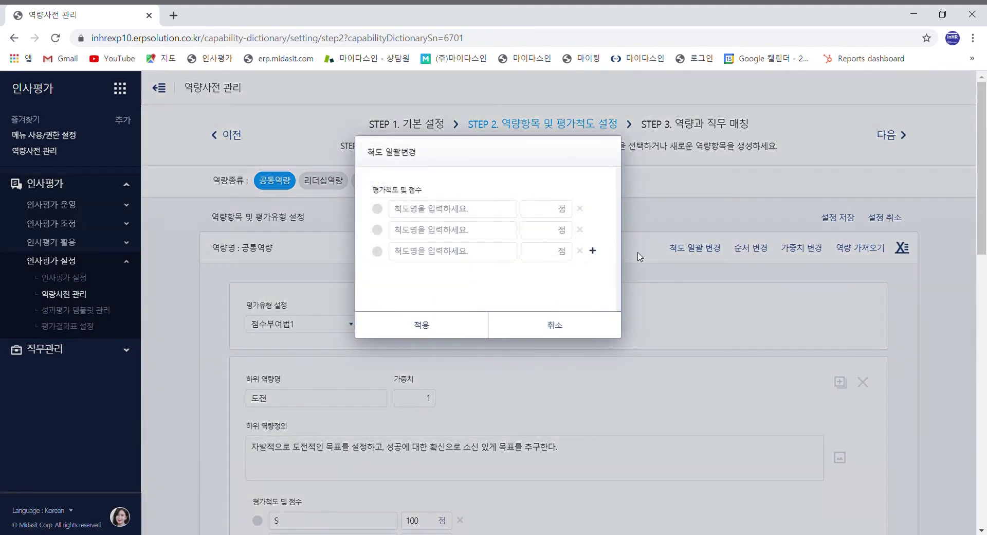
pyautogui.click(599, 186)
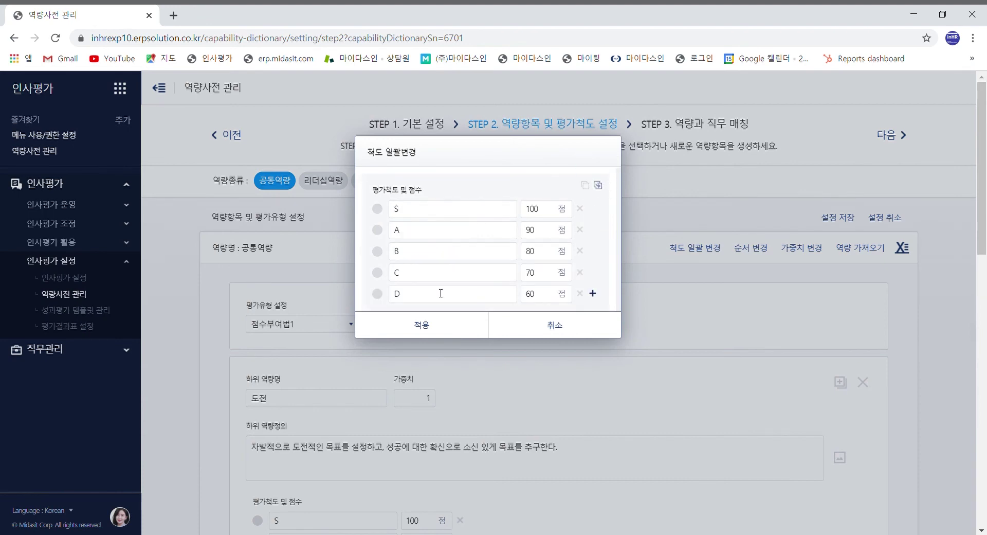
pyautogui.click(413, 335)
# Check the rating scales of 도전, 몰입 and 열정 after the bulk change.
pyautogui.scroll(-10, 462, 330)
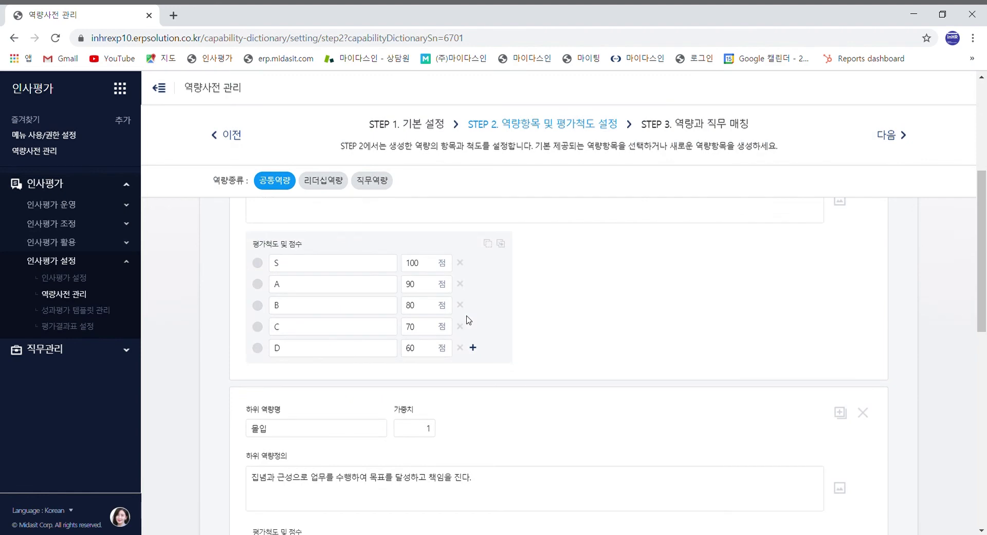
pyautogui.scroll(-5, 329, 357)
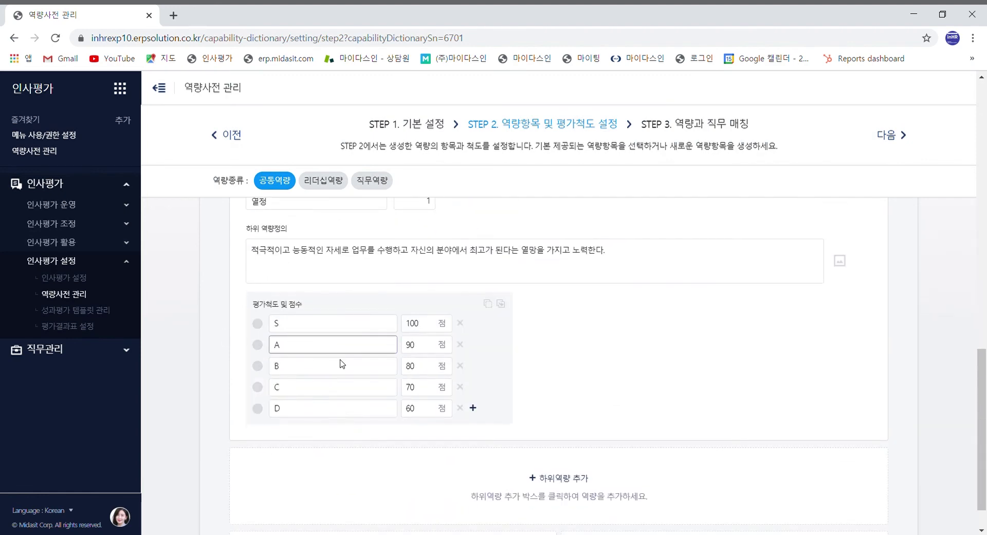
pyautogui.scroll(3, 508, 397)
pyautogui.scroll(-2, 519, 404)
pyautogui.scroll(5, 473, 411)
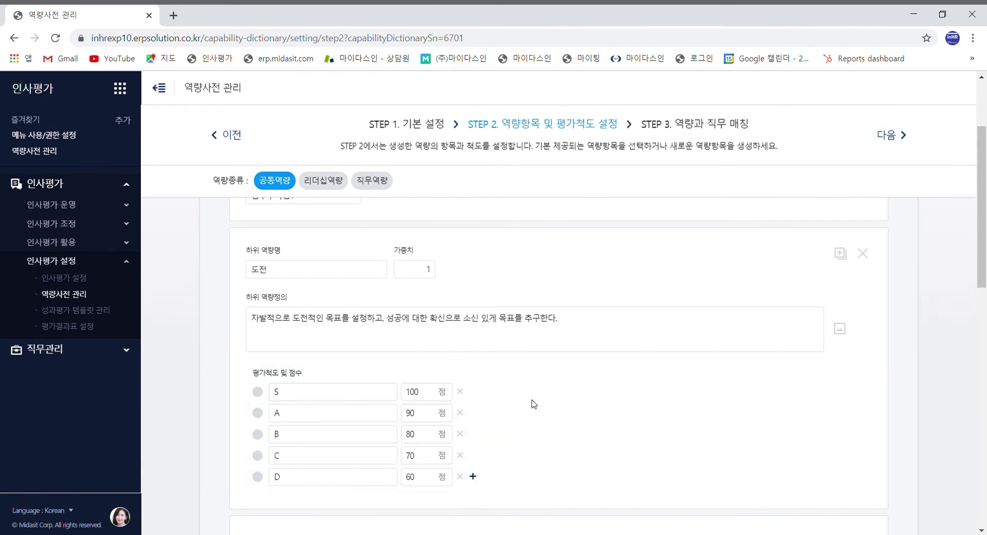
pyautogui.scroll(3, 531, 404)
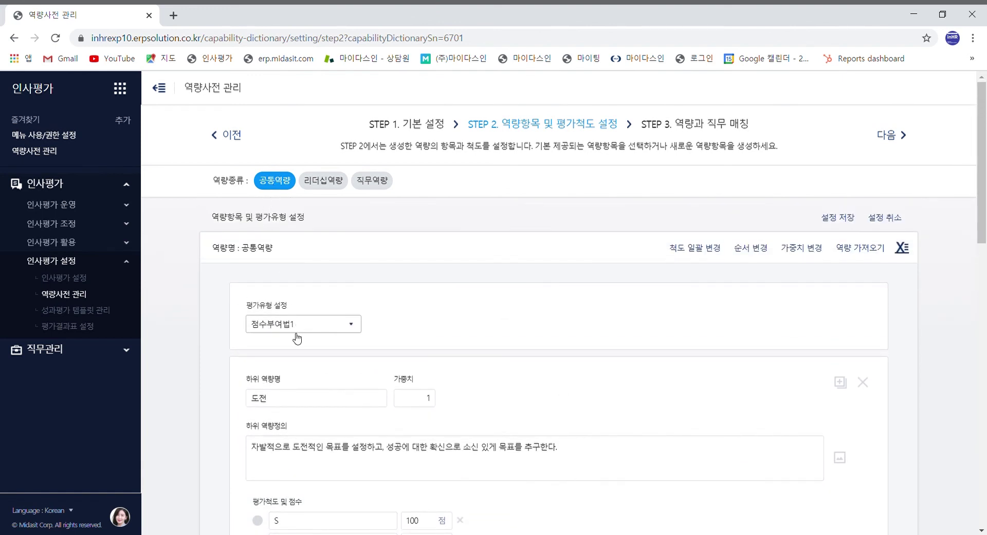
# Switch to the 리더십역량 competency type and set its evaluation type to 점수부여법1.
pyautogui.click(334, 187)
pyautogui.click(367, 188)
pyautogui.click(325, 183)
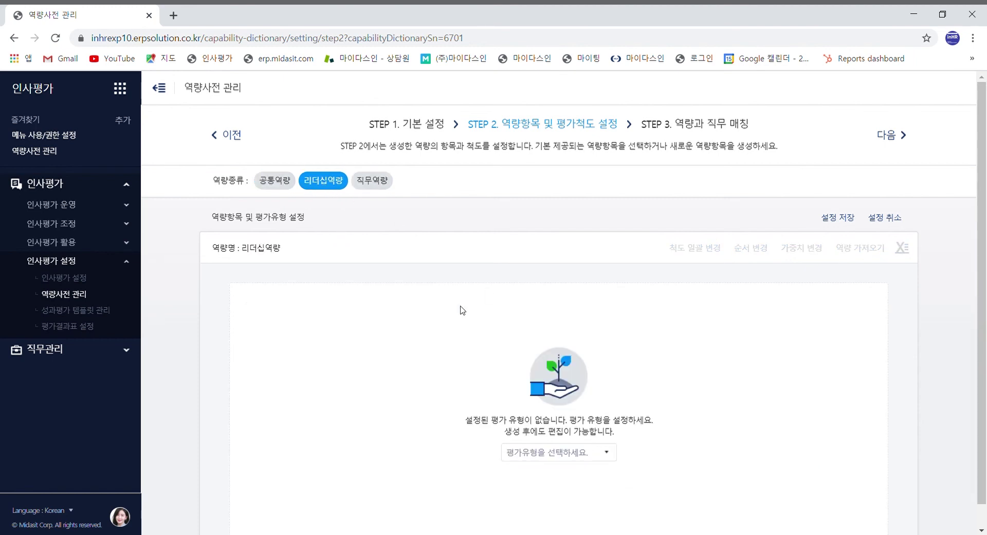
pyautogui.scroll(-1, 514, 391)
pyautogui.click(547, 431)
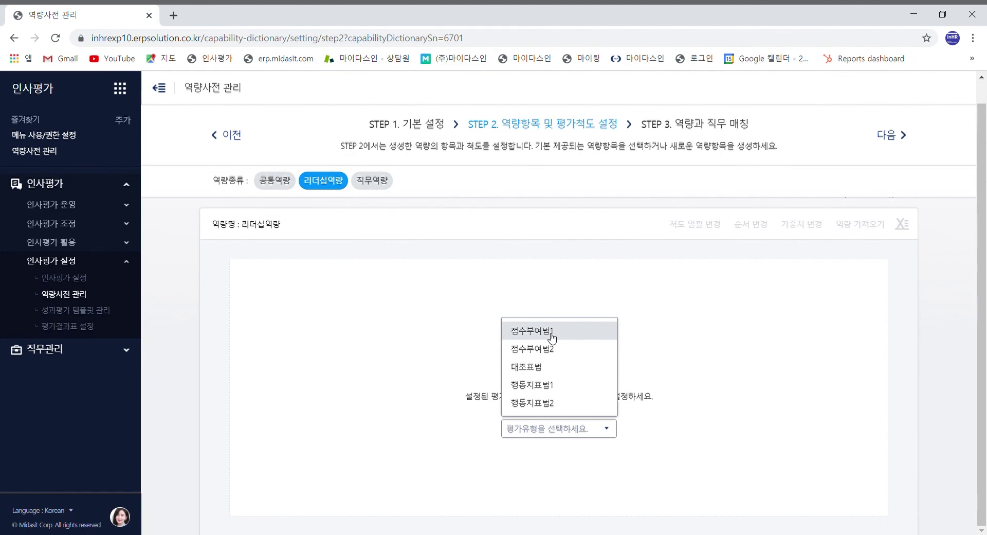
pyautogui.click(551, 332)
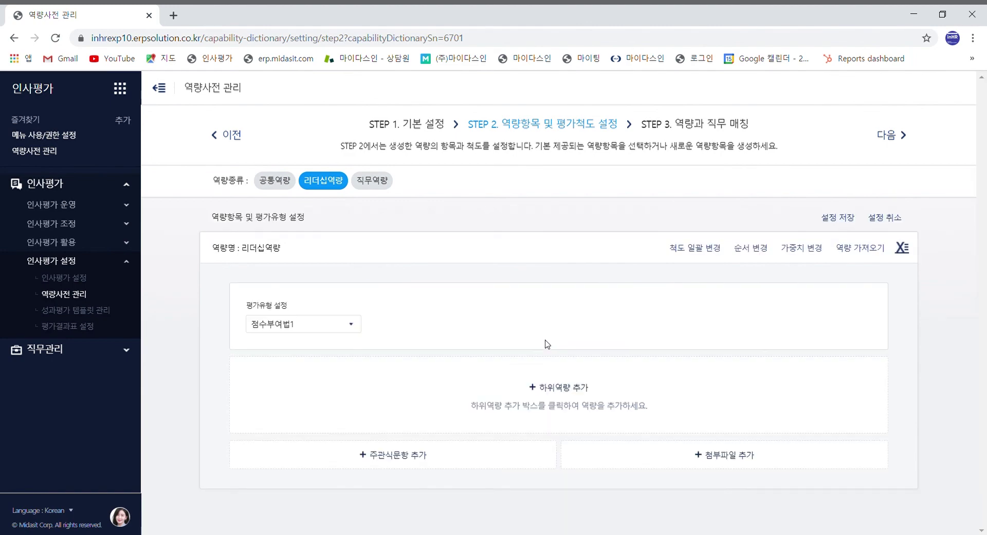
# Import the sub-competencies 육성, 팀워크 and 혁신 from 표준 역량사전 (리더십역량) into 리더십역량.
pyautogui.click(860, 247)
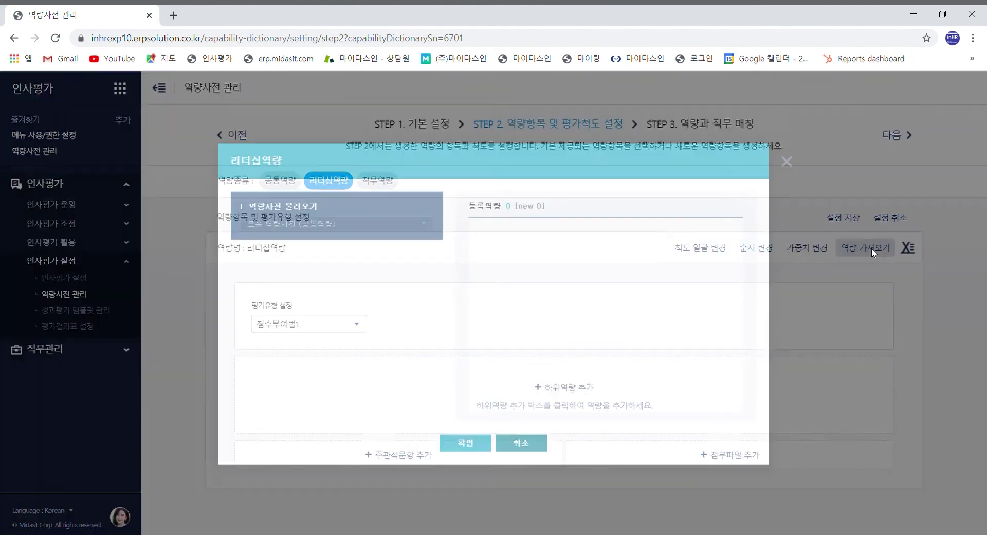
pyautogui.click(406, 222)
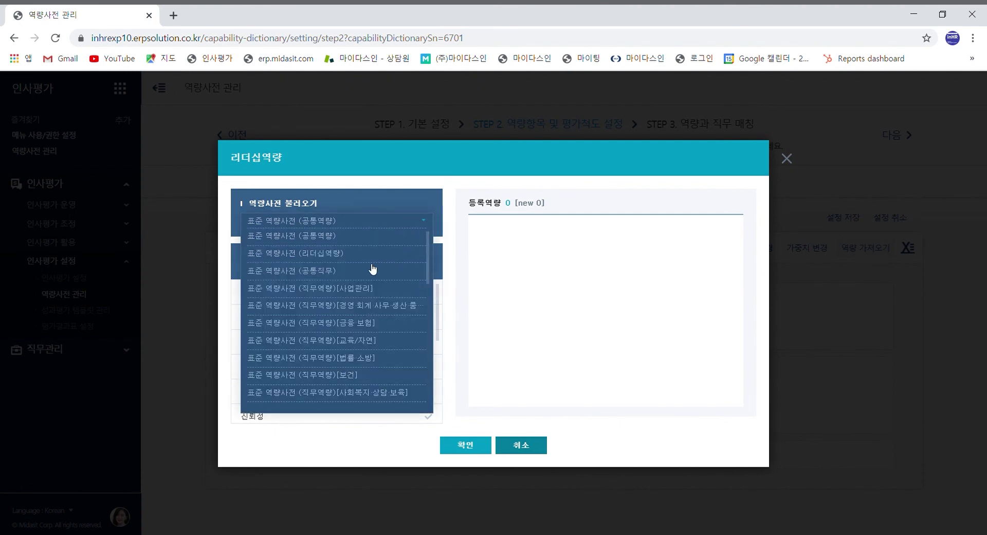
pyautogui.click(351, 256)
pyautogui.click(316, 293)
pyautogui.click(317, 316)
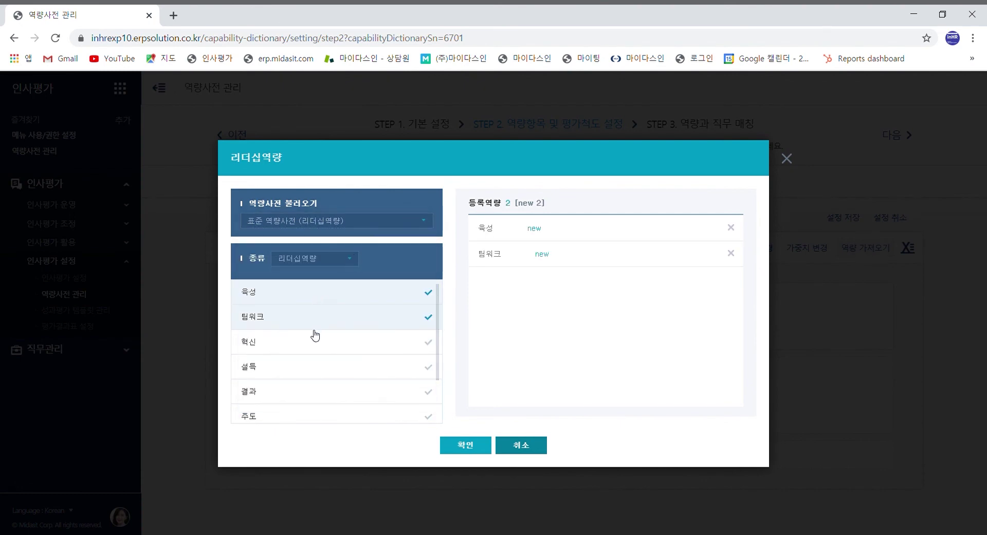
pyautogui.click(311, 339)
pyautogui.click(465, 445)
# Apply the rating scale S 100, A 90, B 80, C 70, D 60 to all 리더십역량 sub-competencies with 척도 일괄 변경.
pyautogui.scroll(-3, 480, 360)
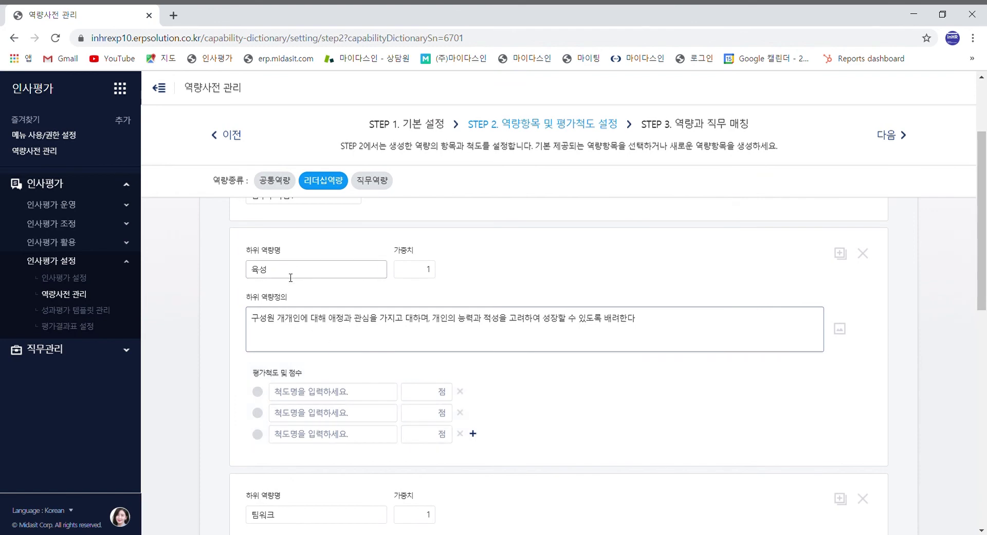
pyautogui.scroll(3, 643, 257)
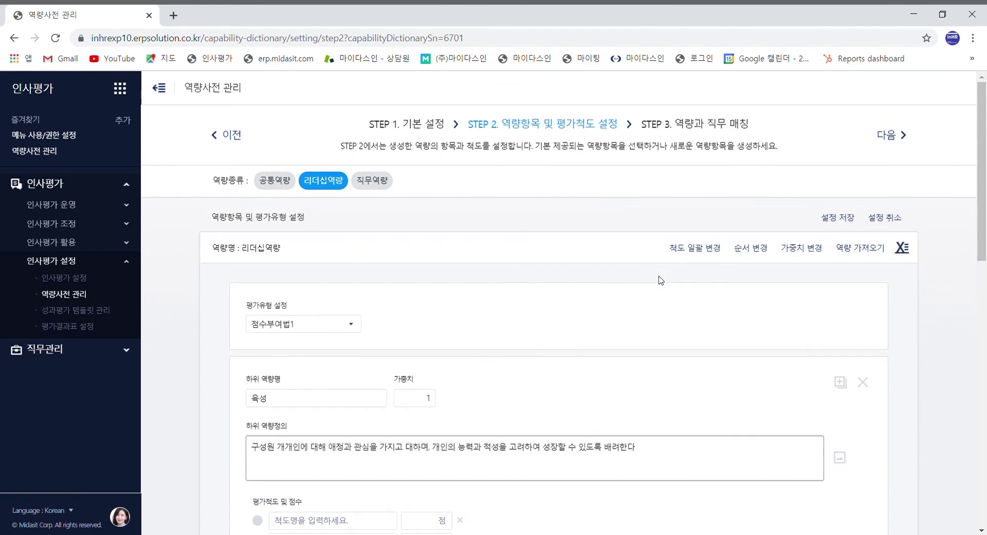
pyautogui.click(700, 251)
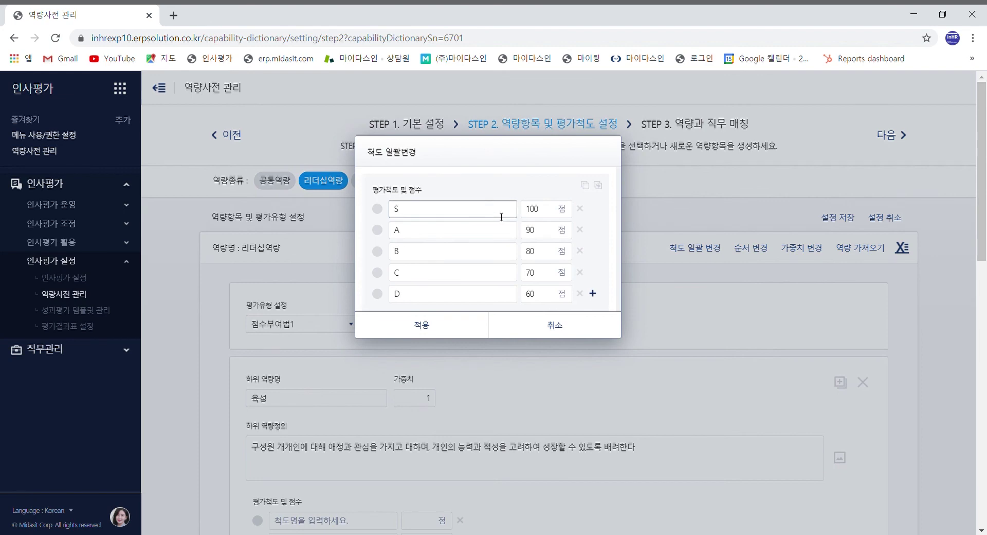
pyautogui.click(448, 333)
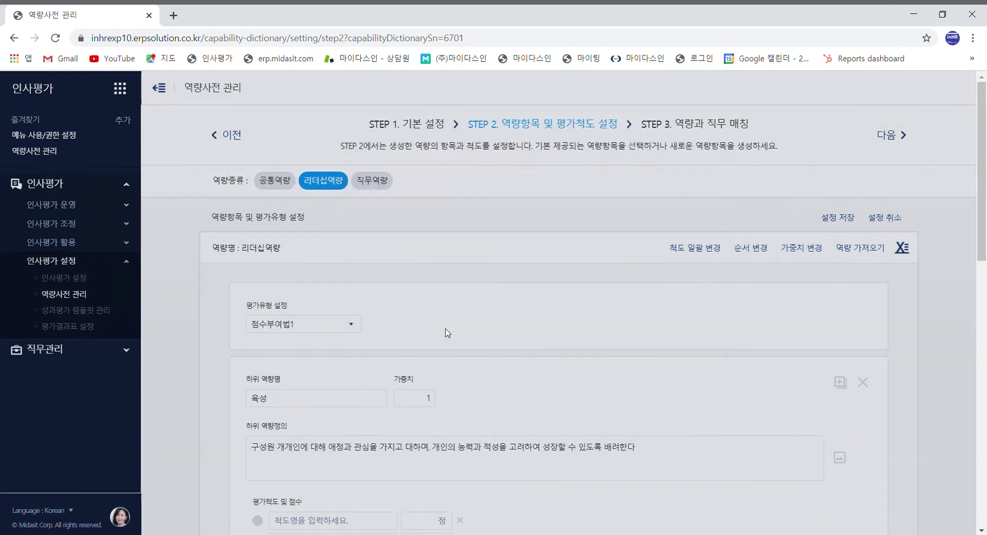
pyautogui.scroll(-4, 456, 328)
pyautogui.scroll(-5, 464, 322)
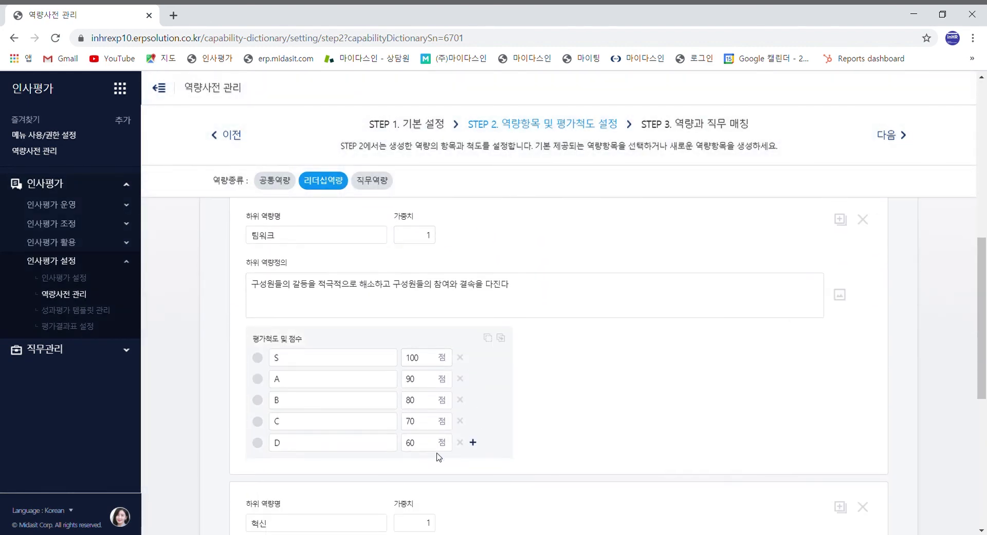
pyautogui.scroll(-3, 367, 366)
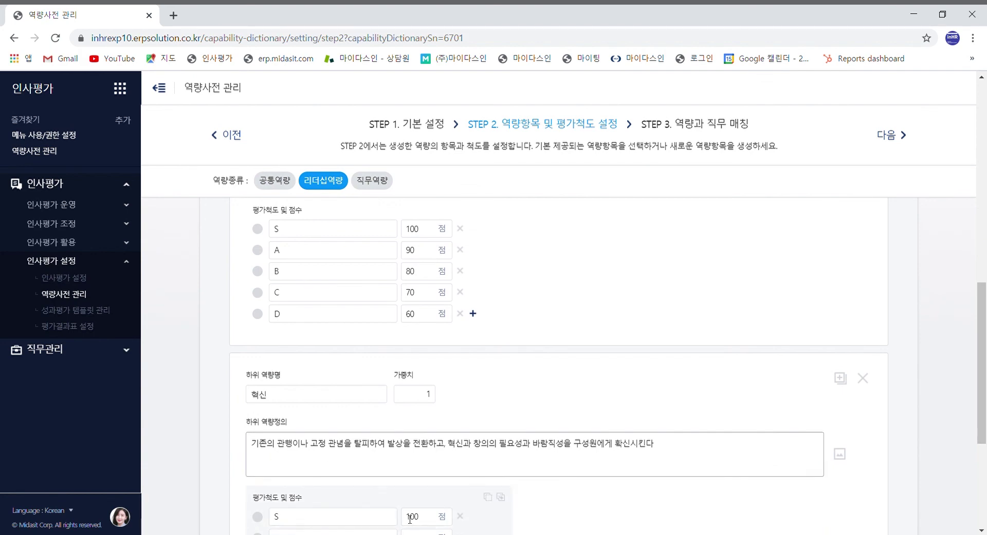
pyautogui.scroll(-3, 401, 511)
pyautogui.scroll(8, 589, 380)
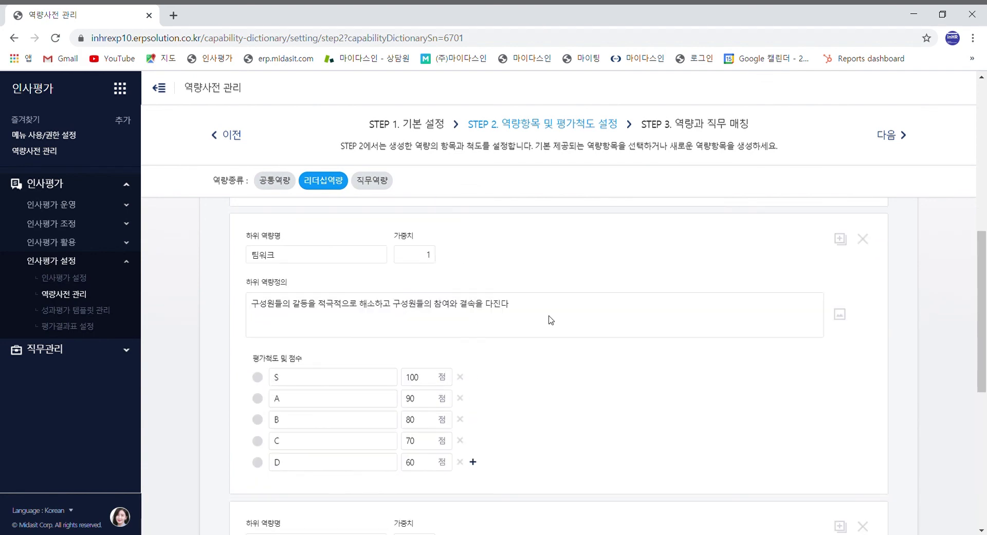
# Switch to the 직무역량 competency type and set its evaluation type to 점수부여법1.
pyautogui.click(381, 181)
pyautogui.click(547, 431)
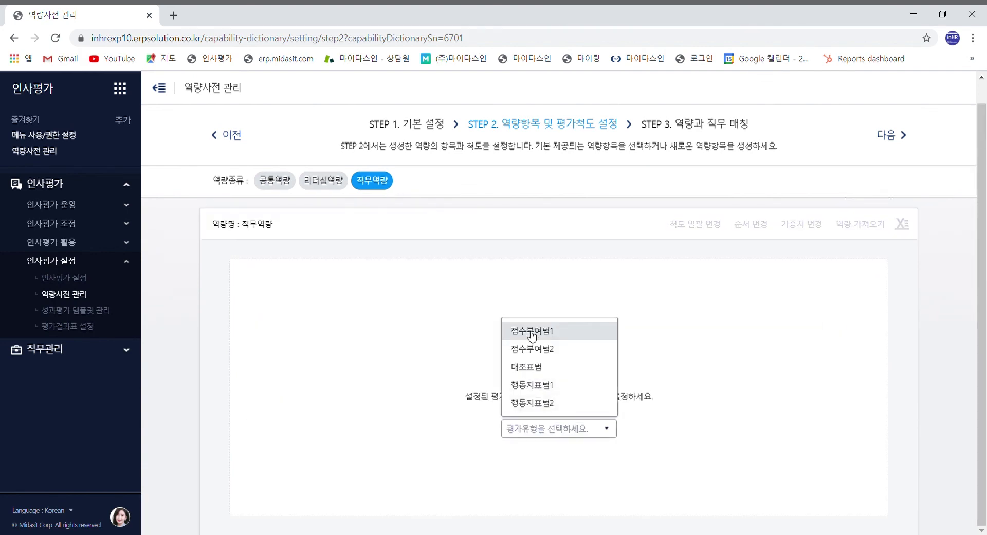
pyautogui.click(529, 335)
# Import the sub-competencies 전문지식, 고객마인드 and 전략적 사고 from 표준 역량사전 (공통직무) into 직무역량.
pyautogui.click(860, 249)
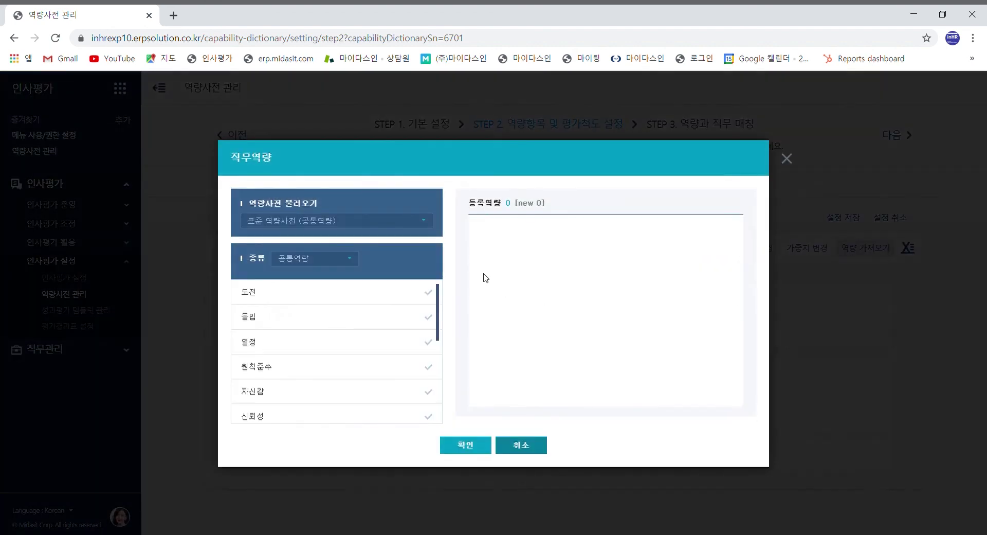
pyautogui.click(333, 223)
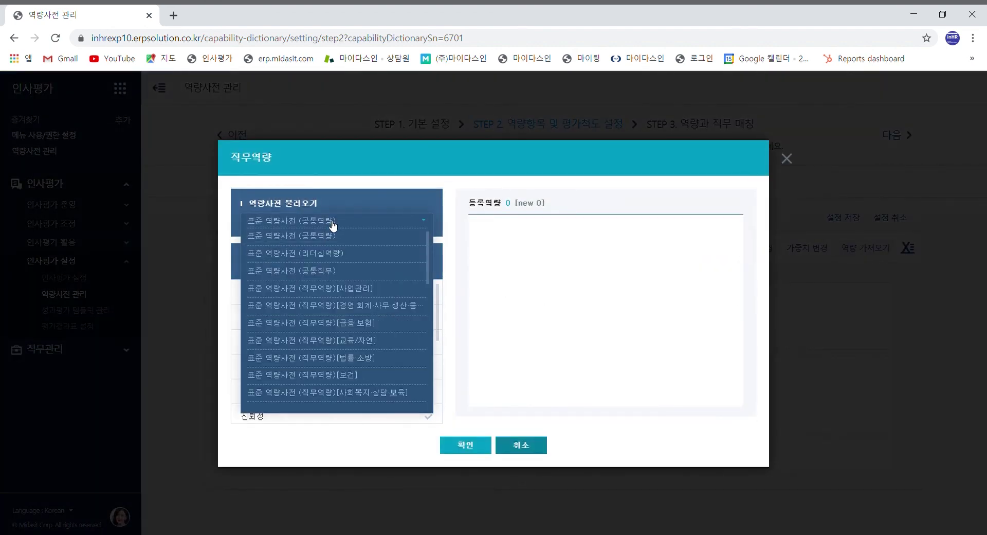
pyautogui.click(341, 273)
pyautogui.click(296, 310)
pyautogui.click(295, 329)
pyautogui.click(307, 353)
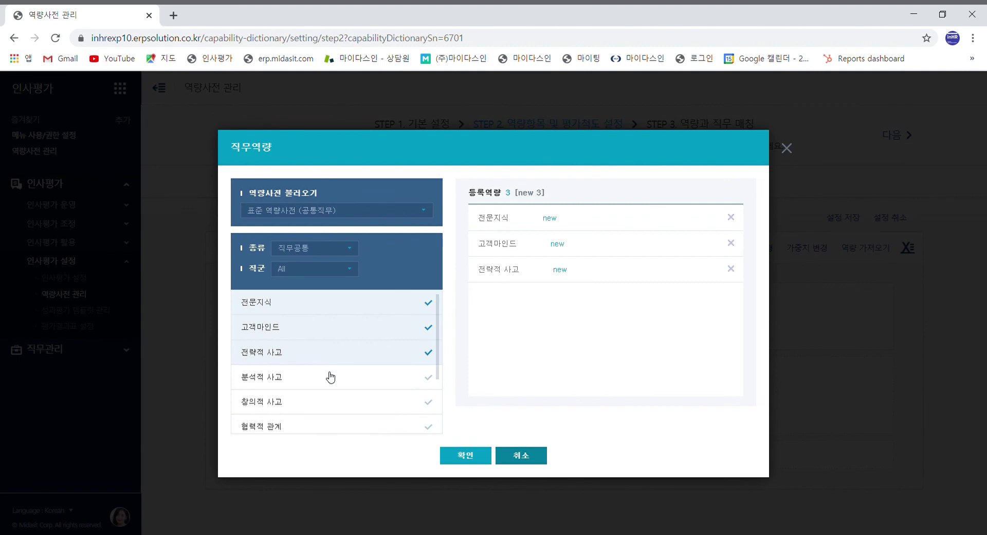
pyautogui.click(464, 456)
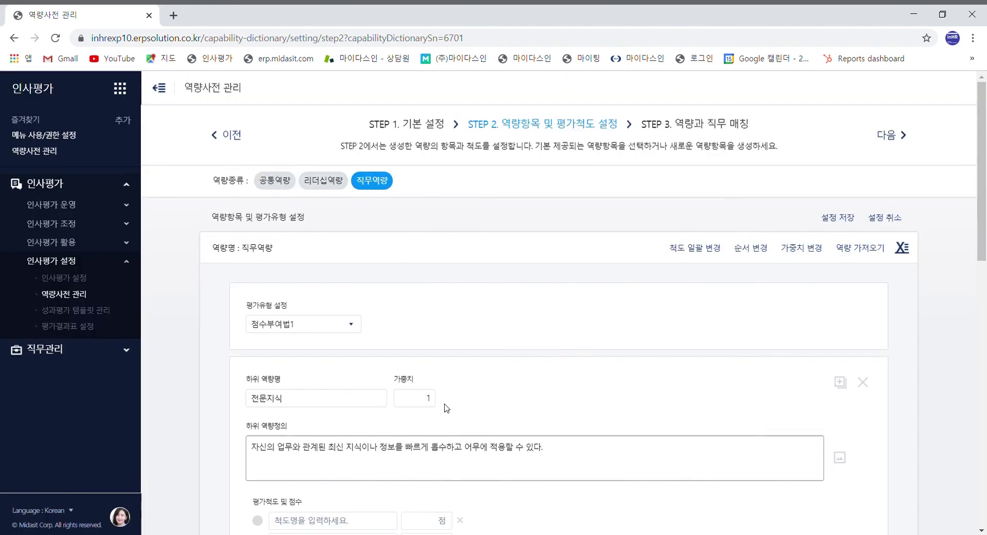
# Apply the five-level S to D rating scale to all 직무역량 sub-competencies with 척도 일괄 변경.
pyautogui.click(705, 255)
pyautogui.click(461, 333)
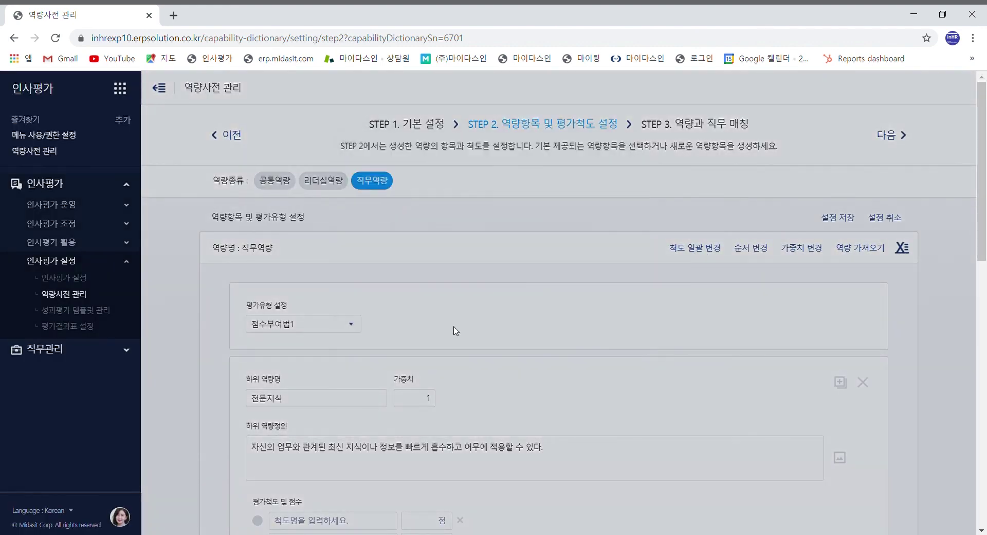
pyautogui.scroll(-1, 494, 329)
pyautogui.scroll(-3, 495, 329)
pyautogui.scroll(5, 511, 330)
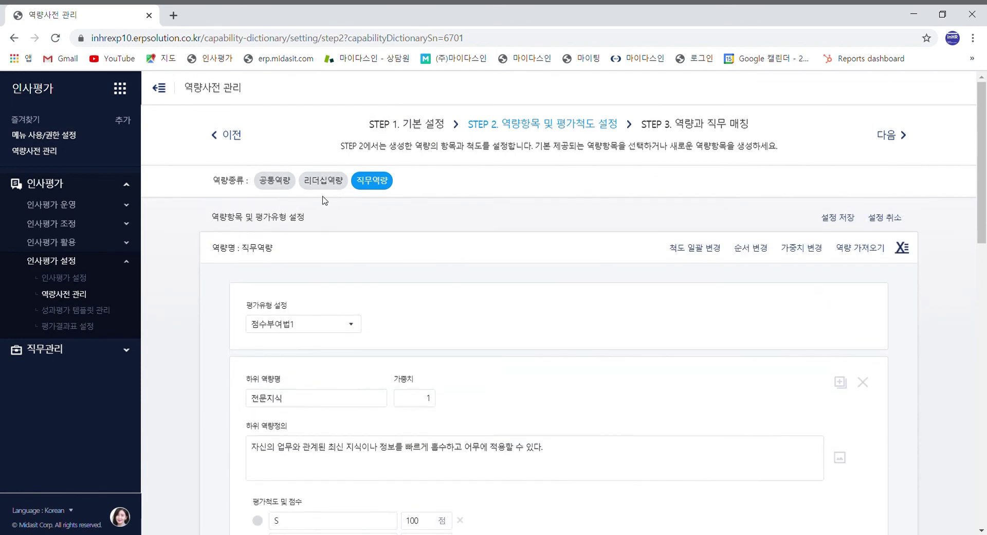
pyautogui.scroll(-1, 353, 276)
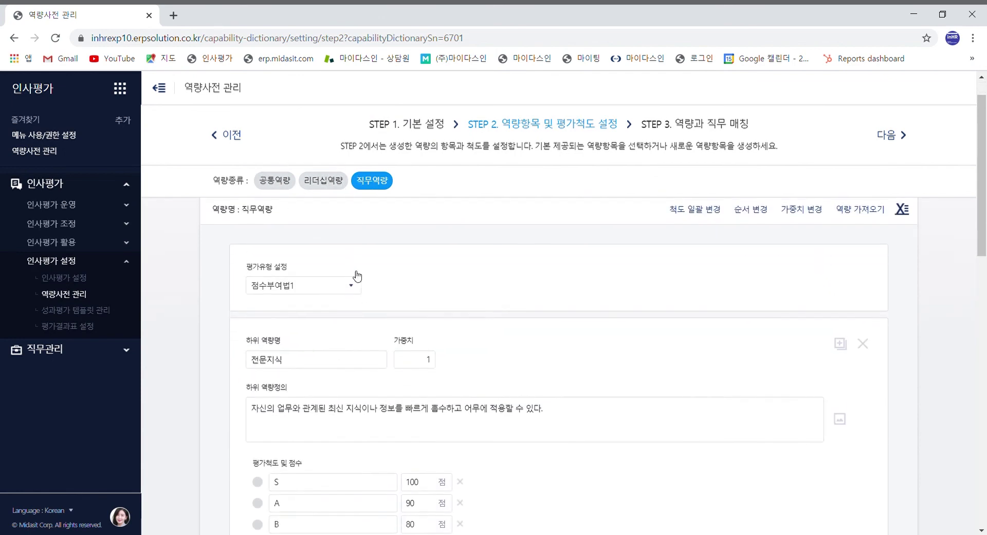
pyautogui.scroll(-1, 301, 363)
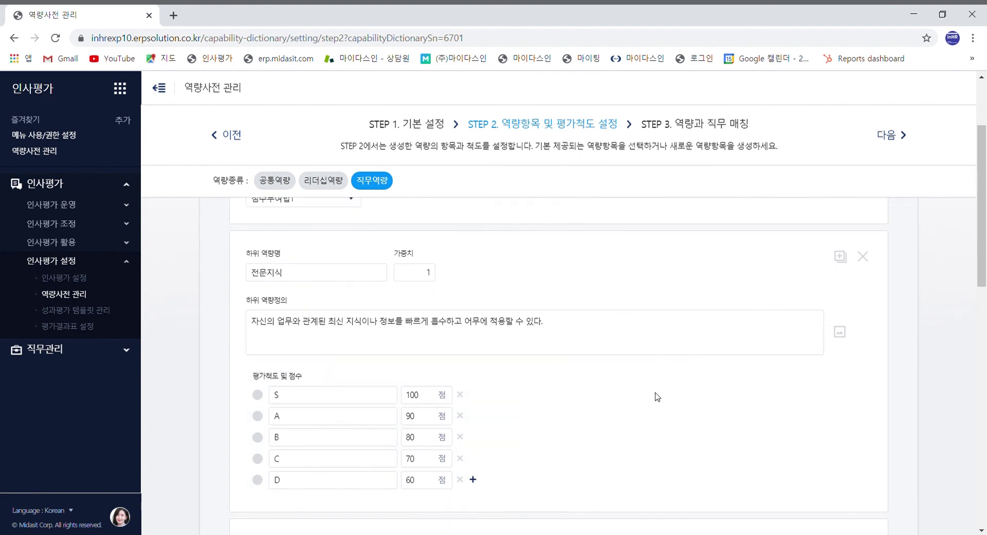
pyautogui.scroll(2, 653, 393)
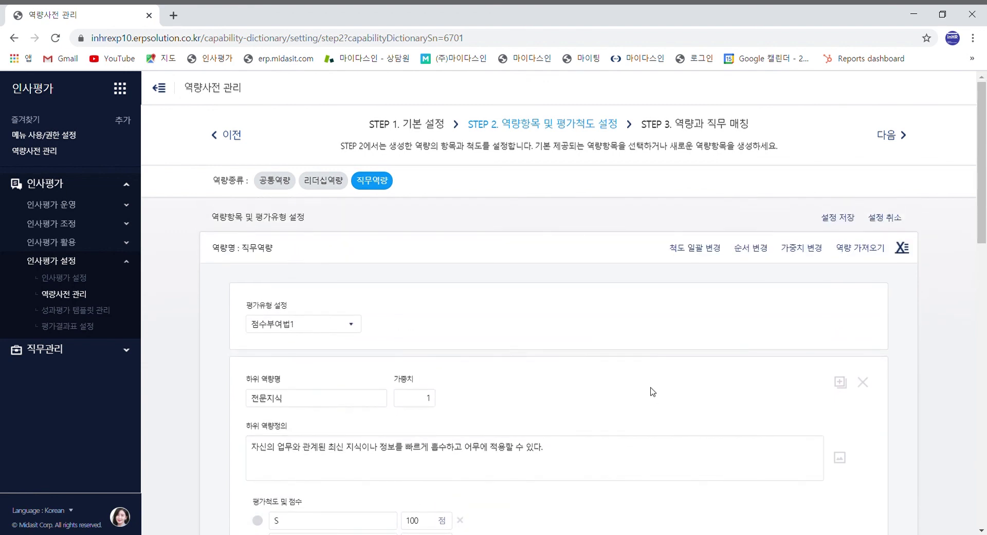
# Proceed to STEP 3 (역량과 직무 매칭) and complete the competency dictionary setup without matching any jobs.
pyautogui.click(890, 142)
pyautogui.click(460, 208)
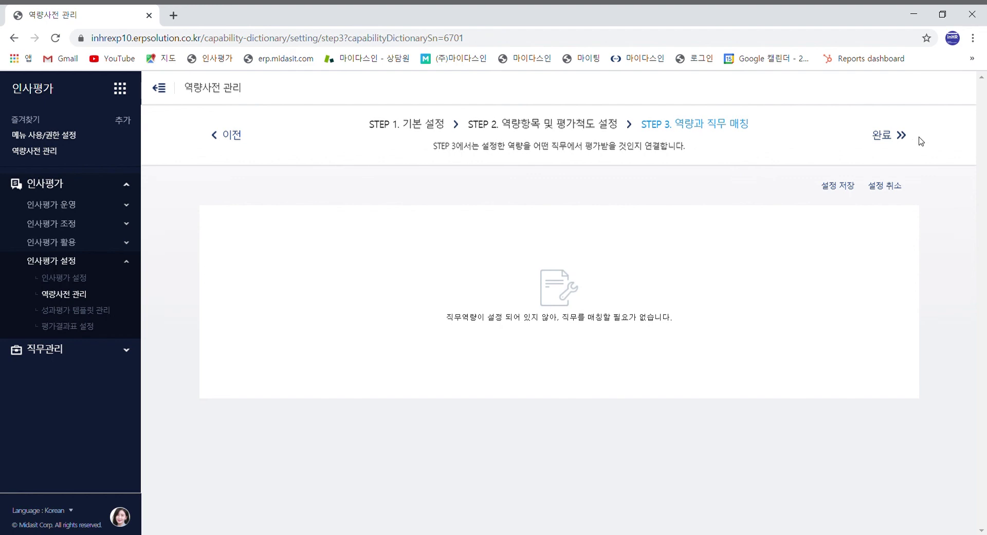
pyautogui.click(900, 145)
pyautogui.click(448, 203)
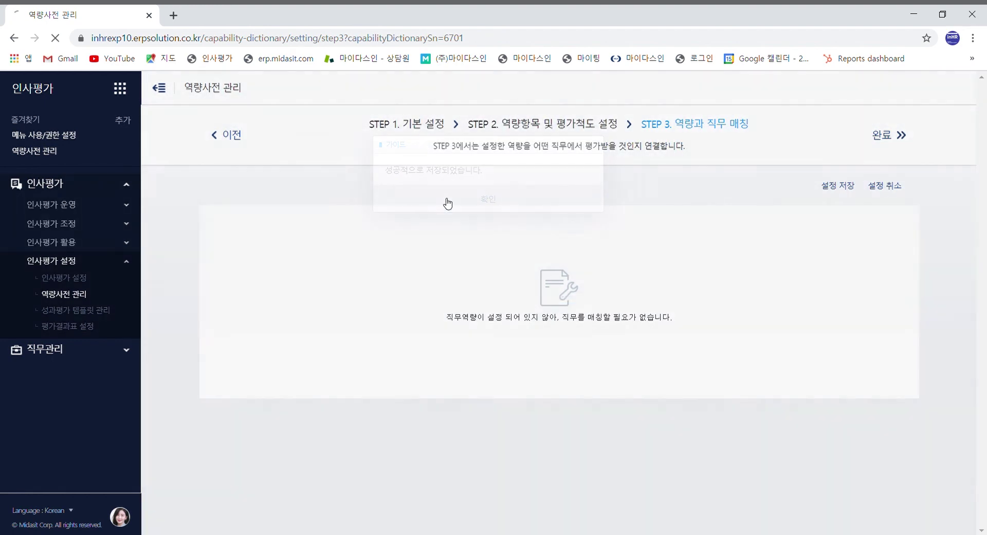